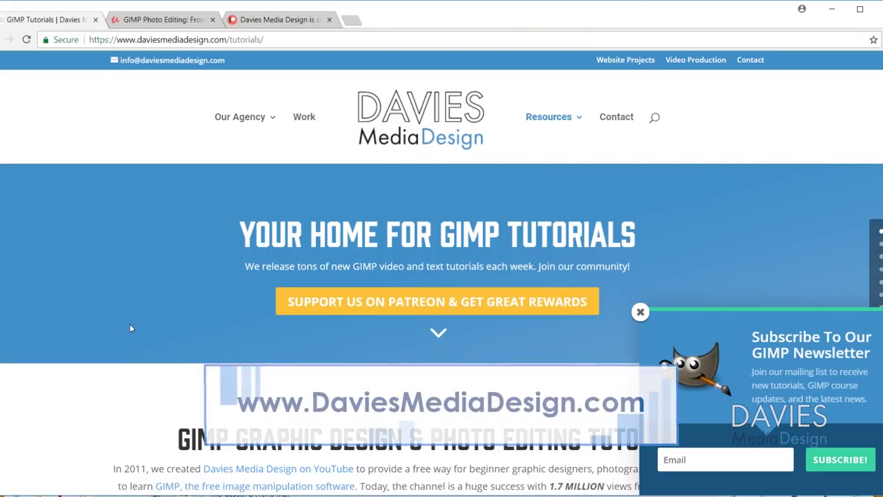
- Look through the Davies Media Design tutorials page and the open Udemy GIMP Photo Editing course page
scroll(130, 328, down, 3)
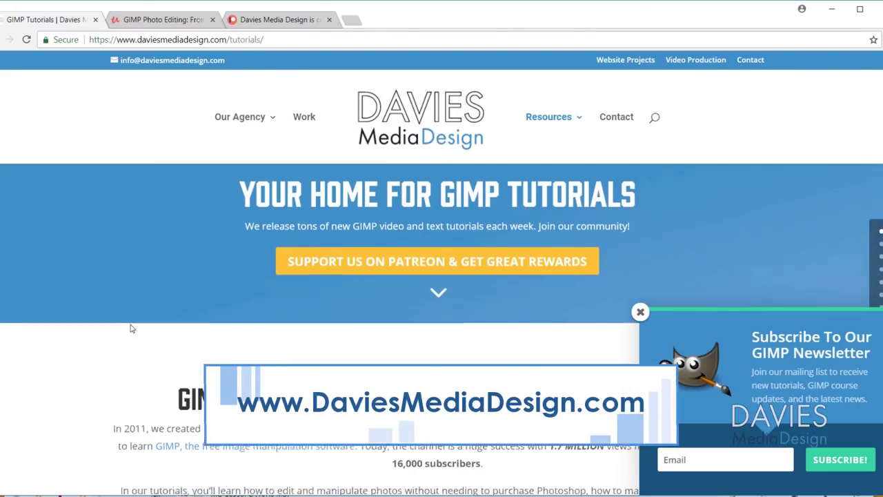
scroll(130, 329, down, 15)
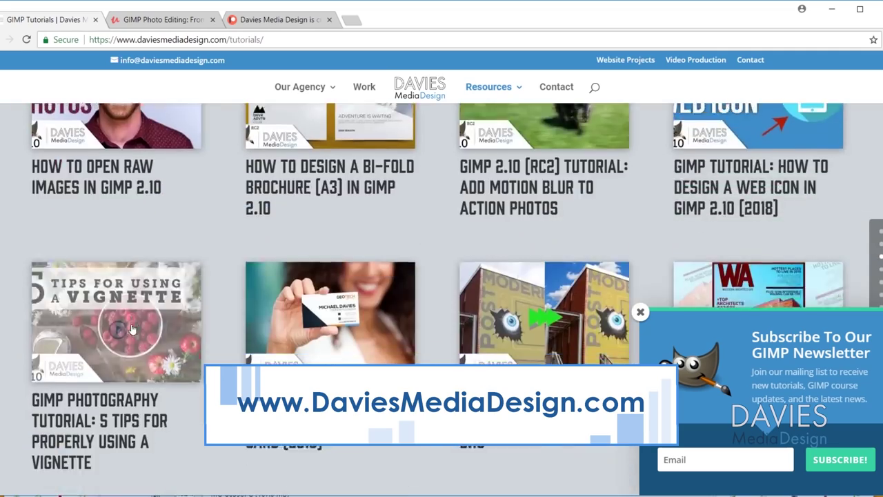
scroll(134, 329, down, 6)
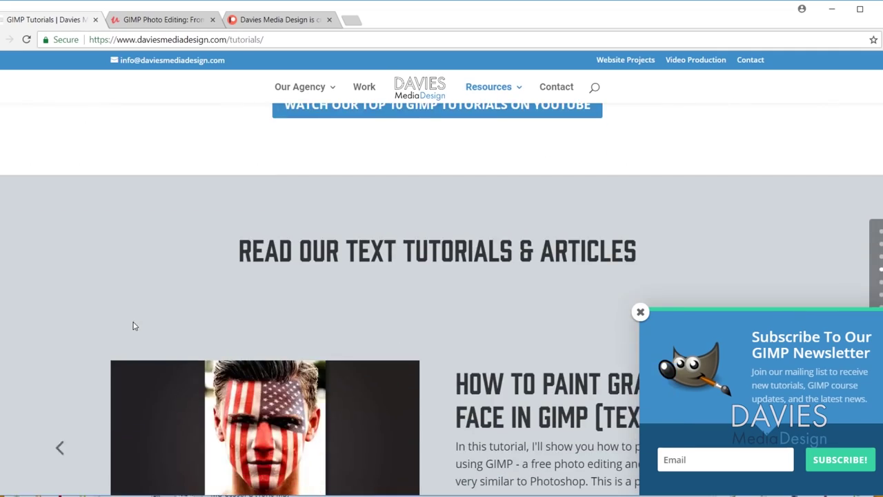
click(166, 20)
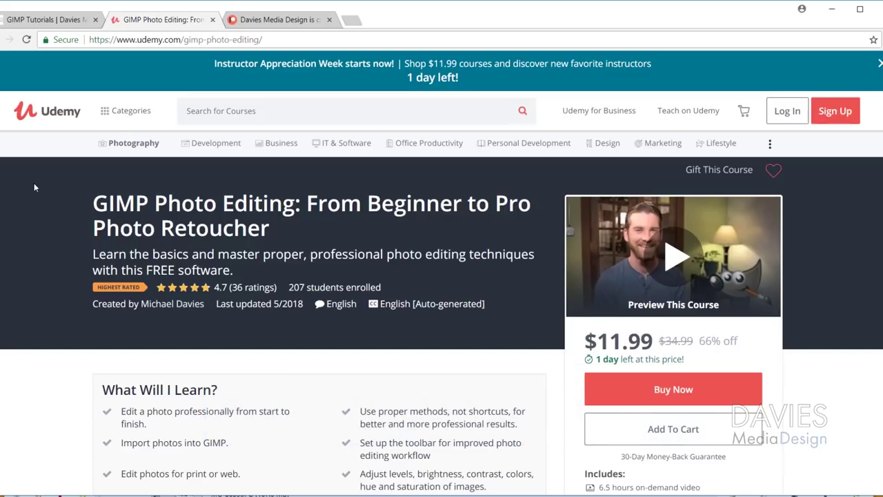
key(ctrl+Tab)
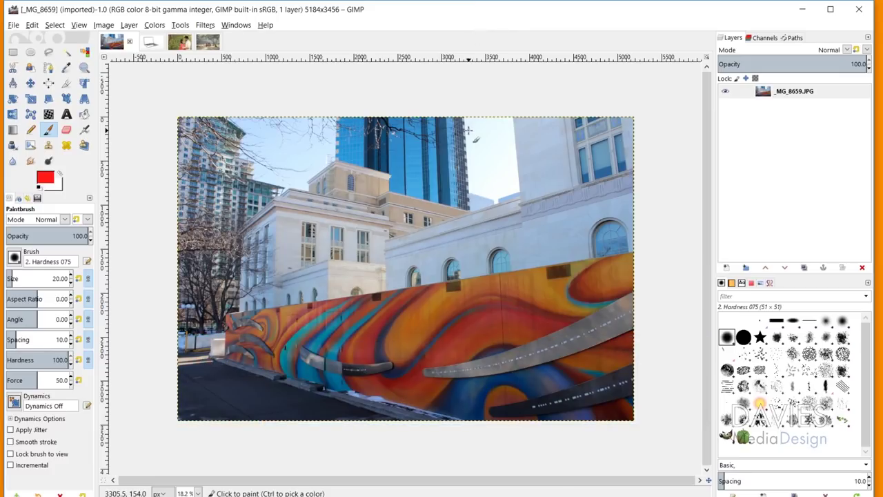
- Search the GIMP actions for "unified" and activate the Unified Transform tool on the mural photo
key(slash)
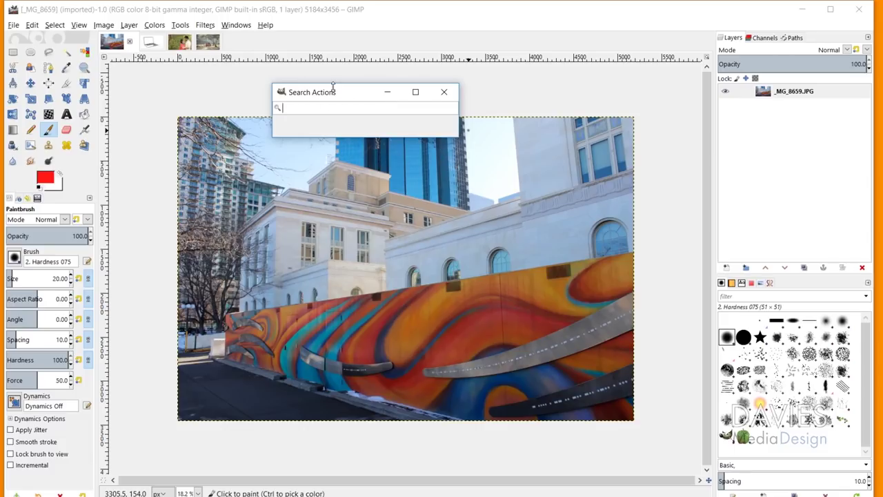
text(unified)
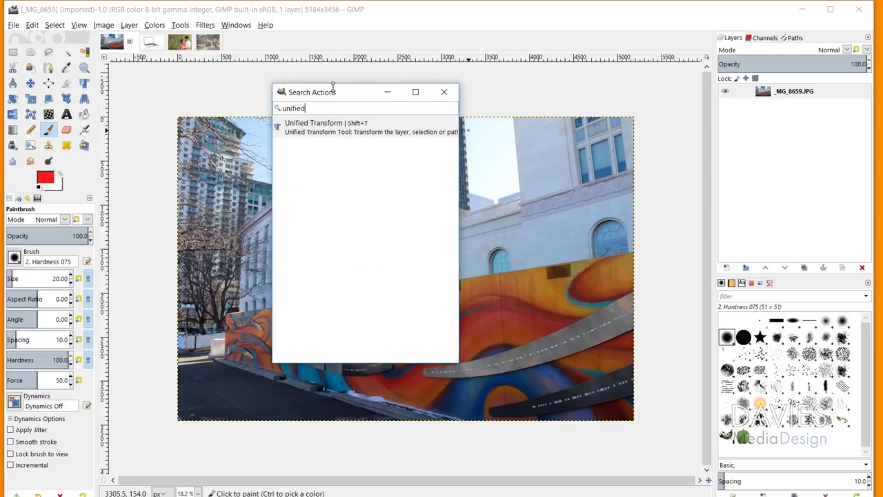
double_click(333, 134)
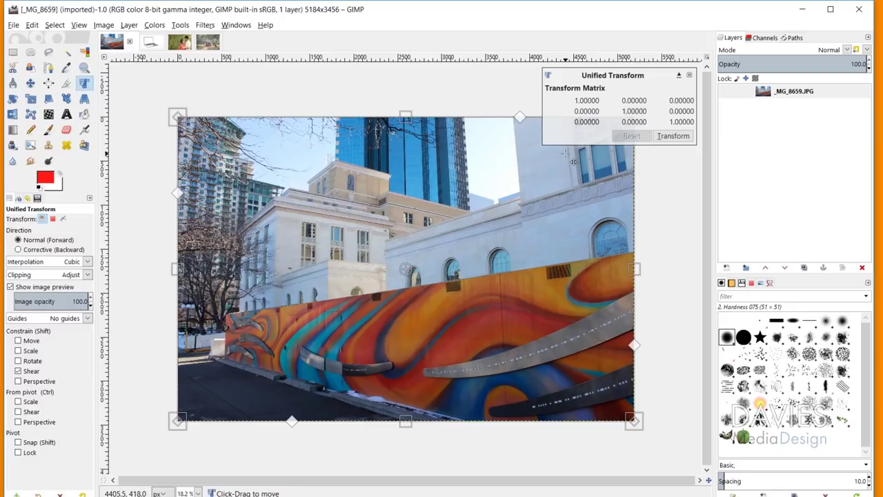
- Search the actions for "vignette" and launch the Vignette filter on the mural photo
key(slash)
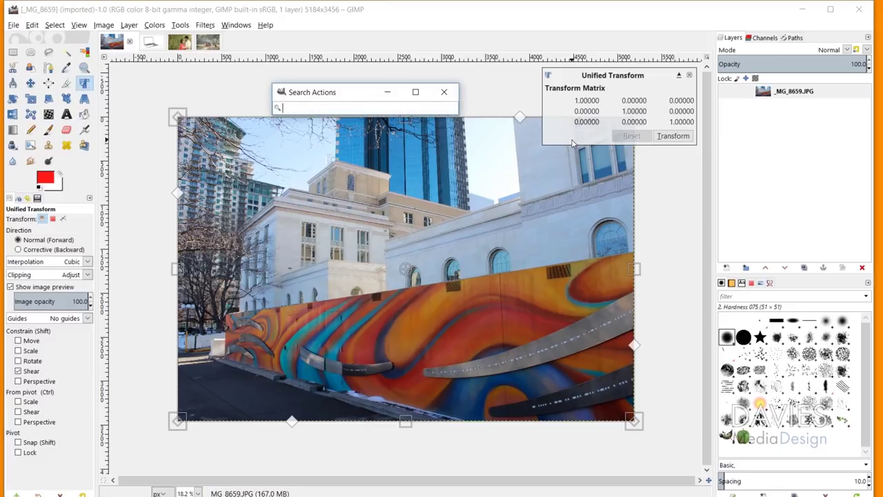
text(vignette)
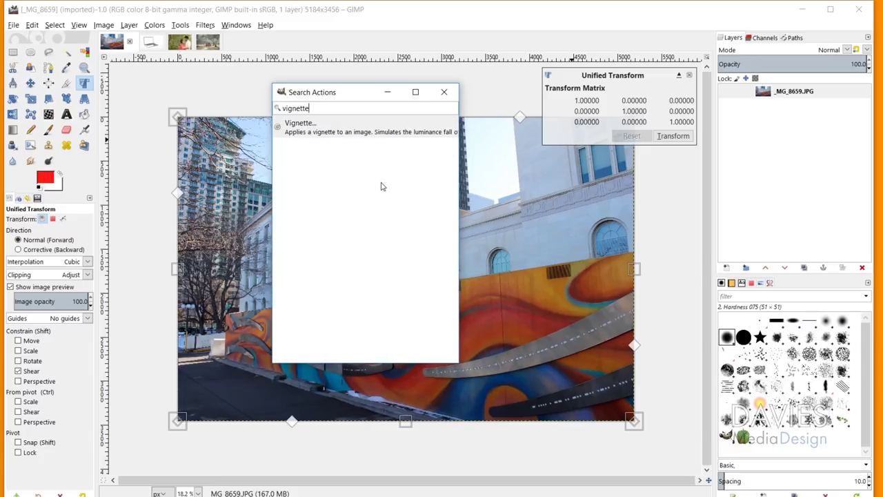
click(306, 135)
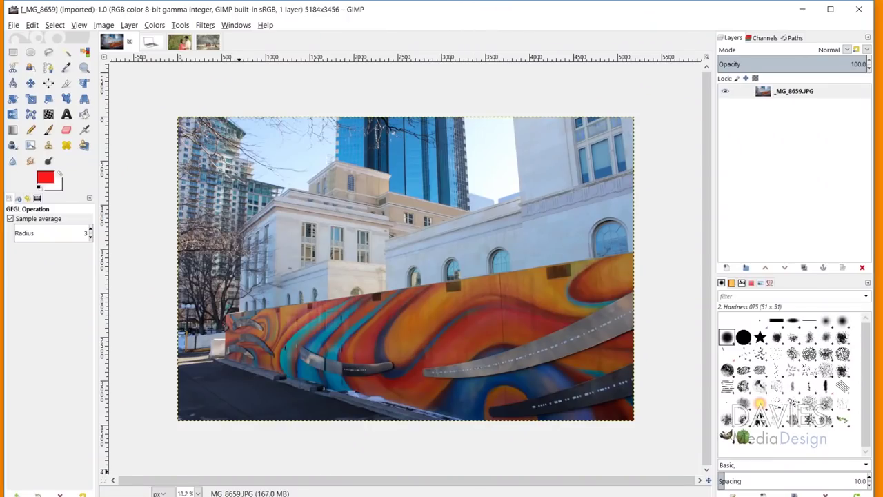
- Open the raw photo DSC09513 from the GIMP Files folder in GIMP, closing darktable to import it
click(353, 459)
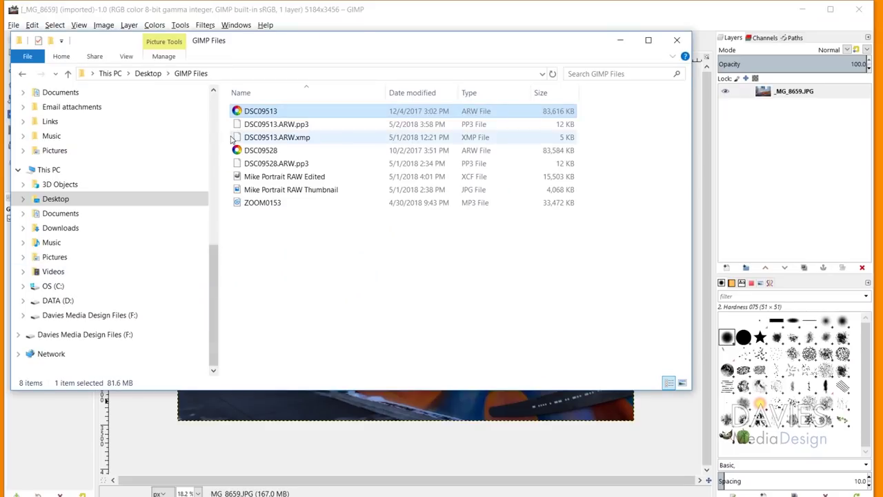
right_click(257, 115)
mouse_move(310, 201)
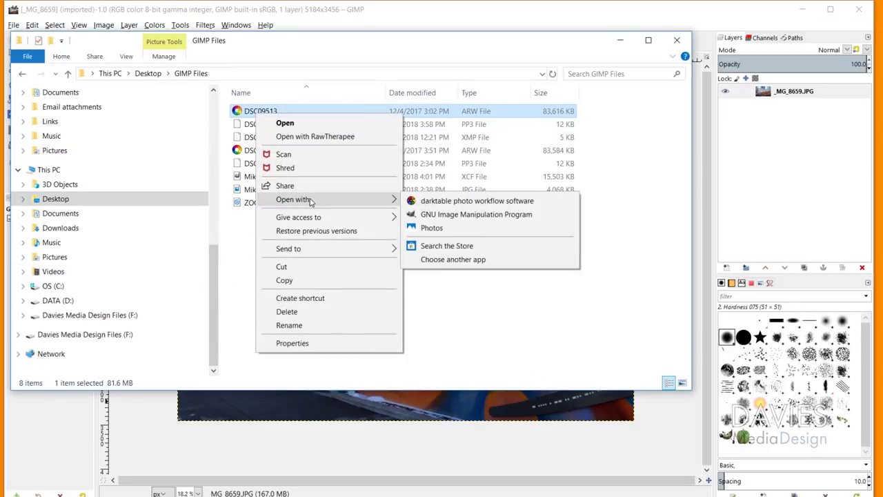
click(443, 217)
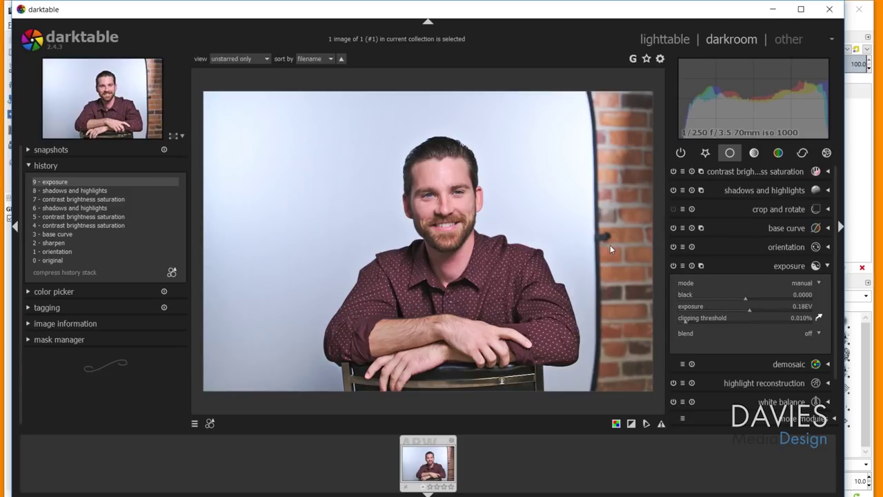
click(830, 10)
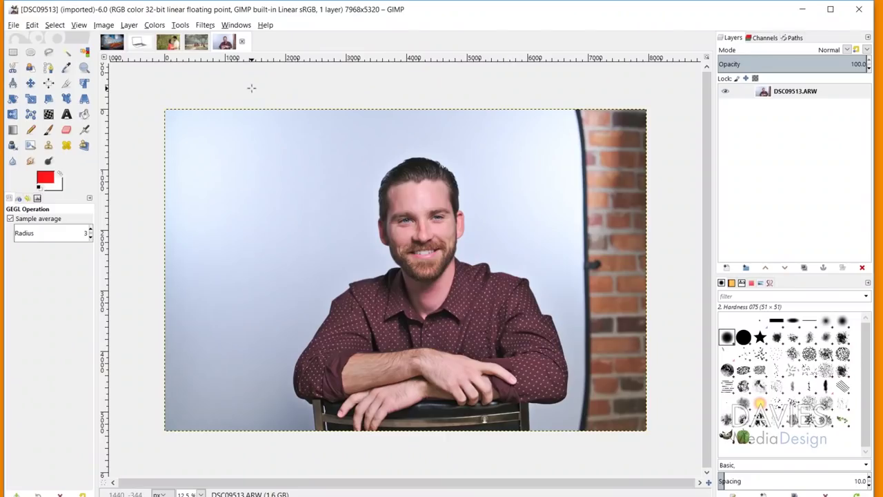
- Open the Gaussian Blur filter on the portrait and set both blur sizes to 19.64
click(204, 26)
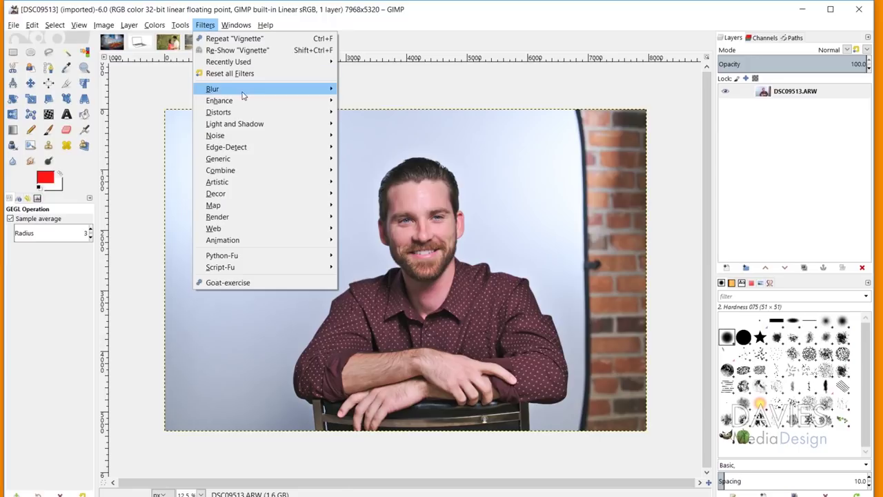
mouse_move(246, 93)
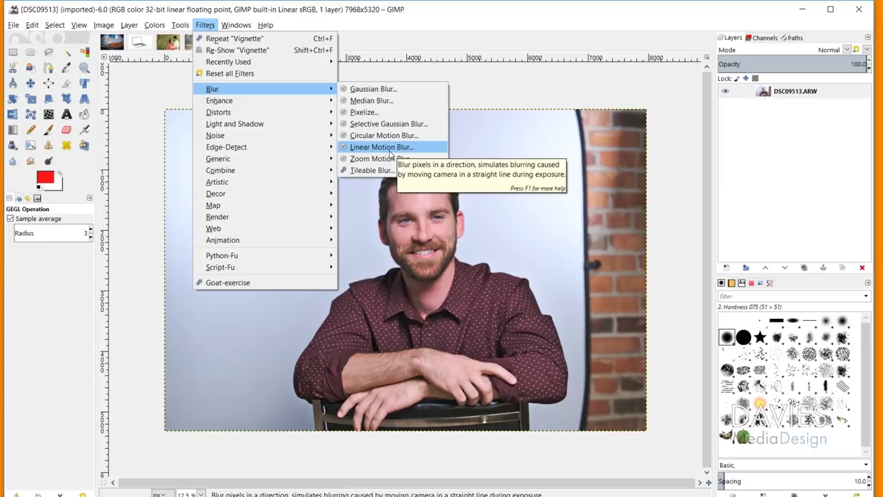
click(394, 91)
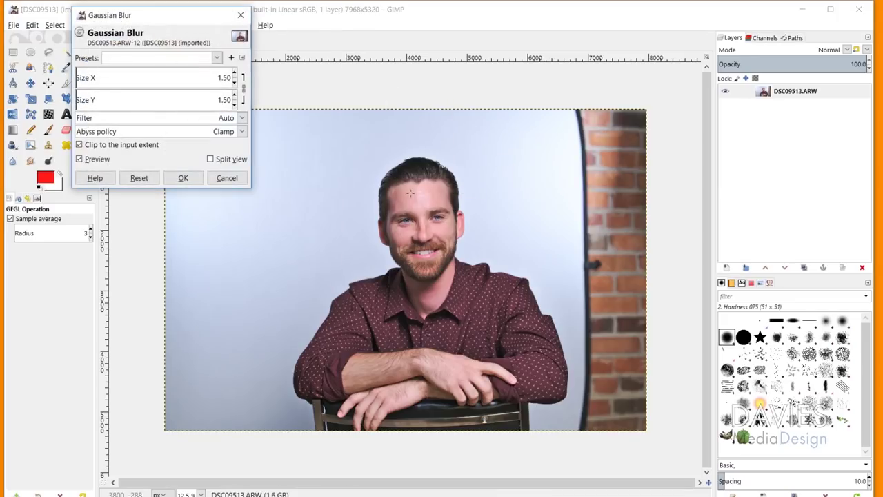
click(101, 77)
click(106, 78)
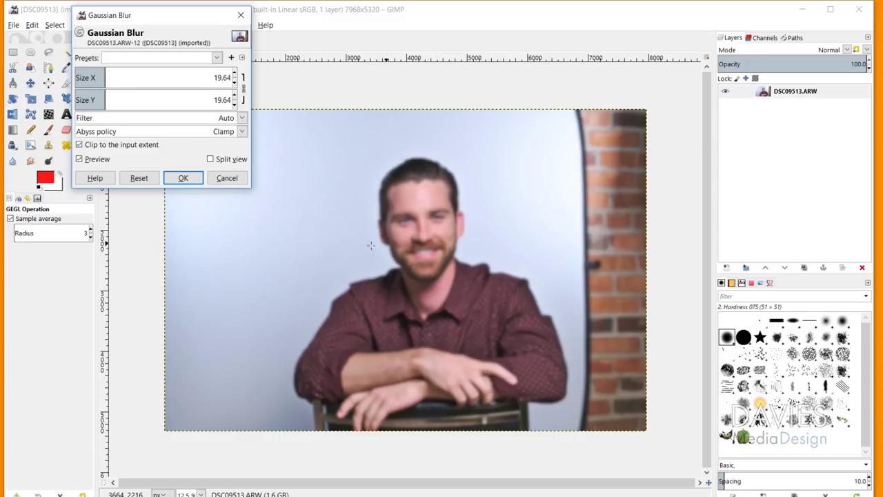
- Compare the blurred and original portrait in split view with the divider shifted, and try applying the Gaussian Blur
click(210, 160)
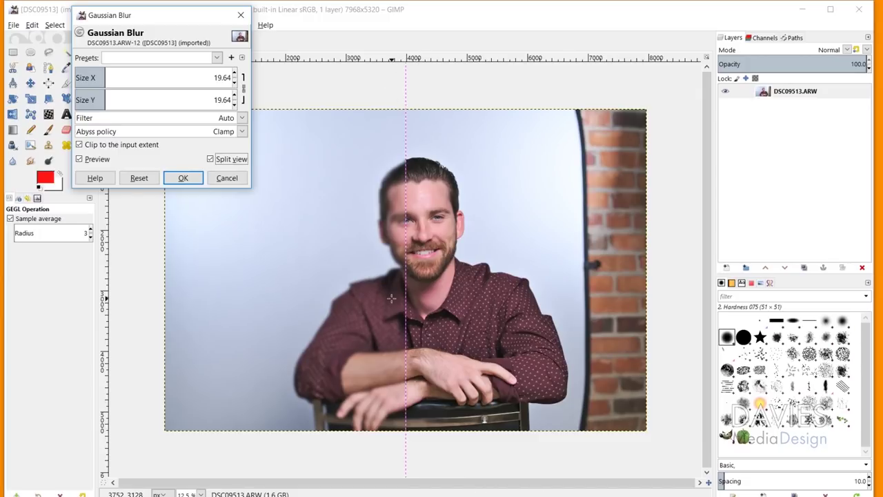
drag(406, 289, 380, 234)
mouse_move(383, 223)
mouse_down()
mouse_move(479, 213)
mouse_move(382, 221)
mouse_up()
click(196, 182)
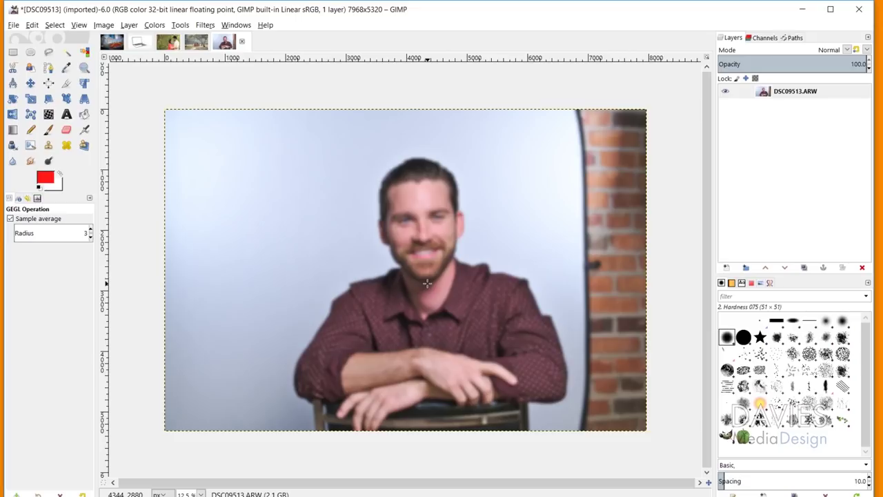
key(m)
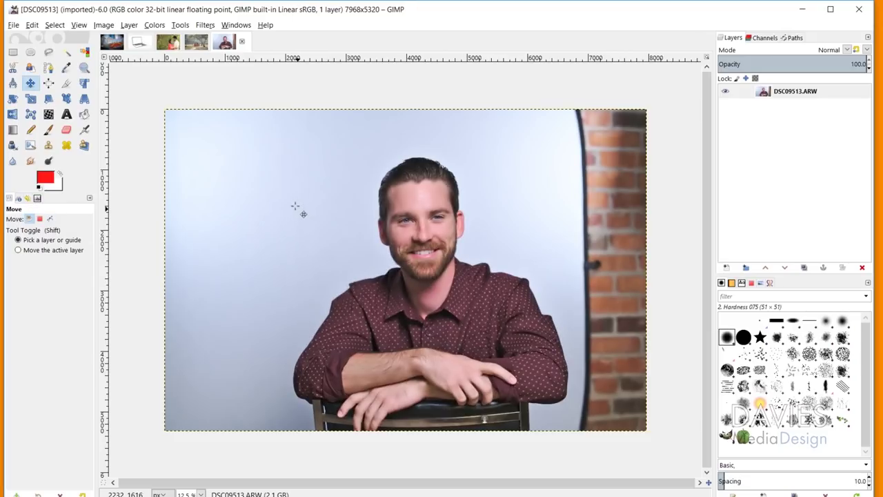
- Preview the Vignette filter on the portrait with its default circular shape, using split view, and dismiss it
click(205, 26)
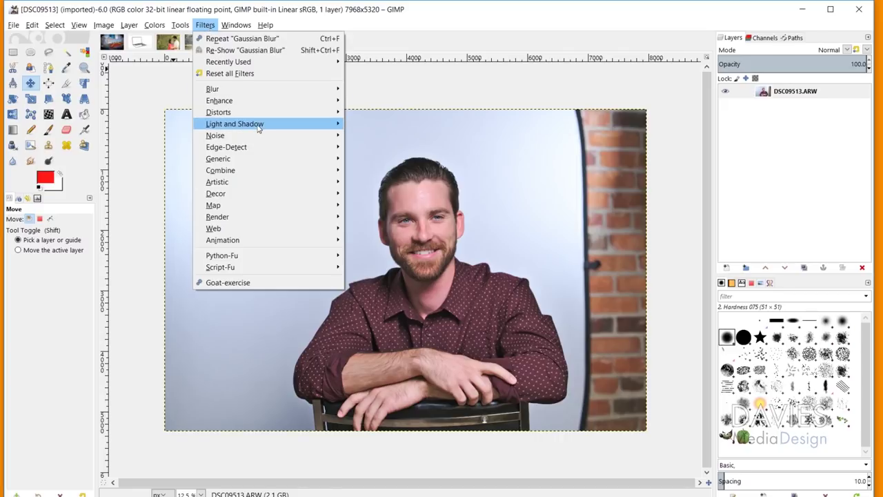
mouse_move(260, 127)
click(373, 197)
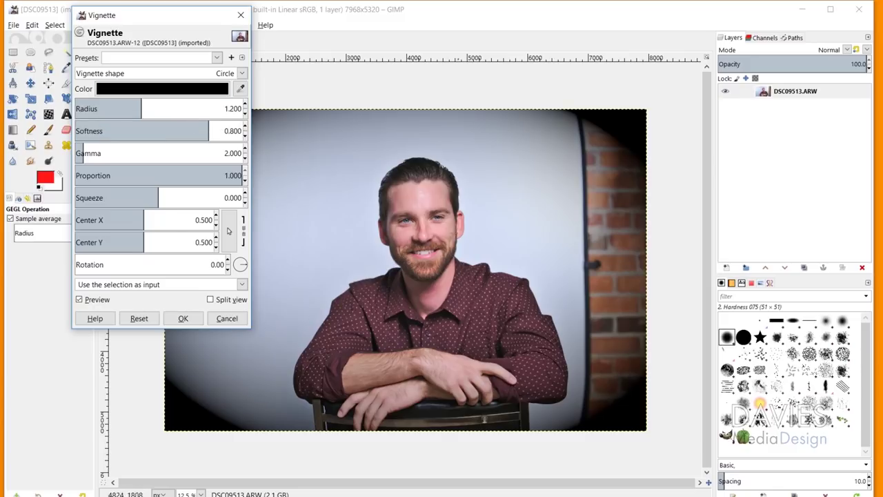
click(210, 299)
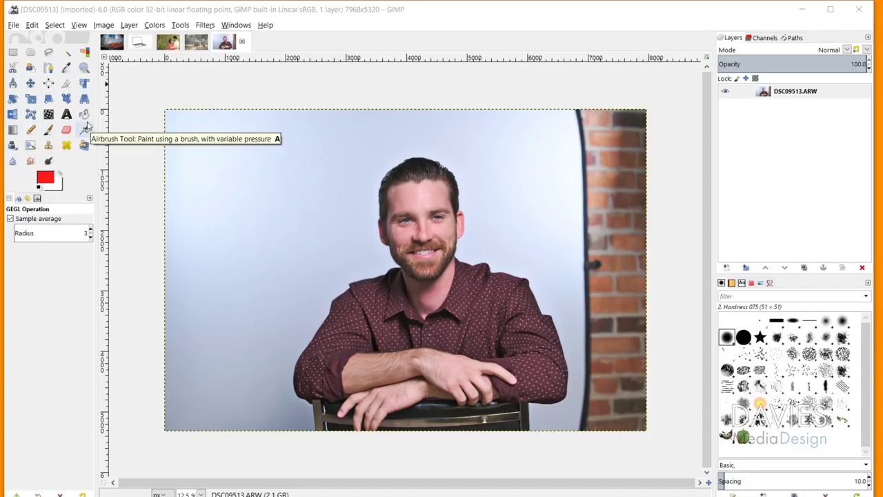
- Try the Dark, Gray and Light interface themes in the preferences, and set the theme back to System
click(32, 26)
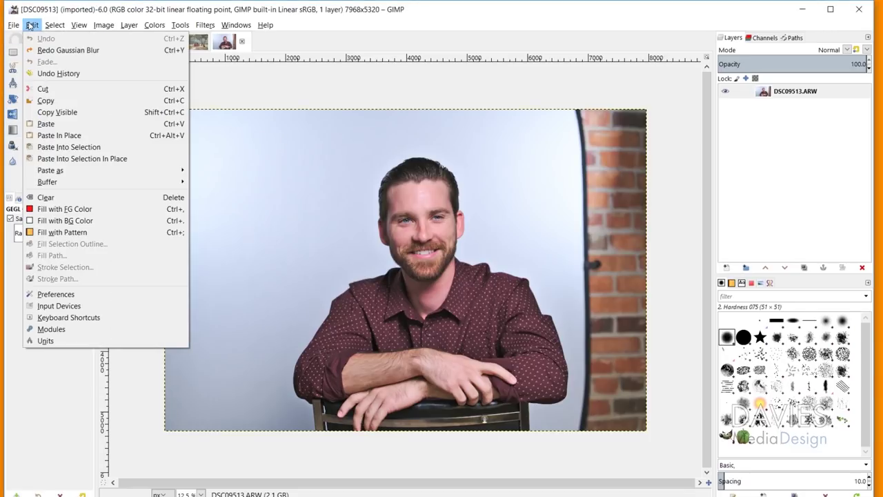
click(75, 296)
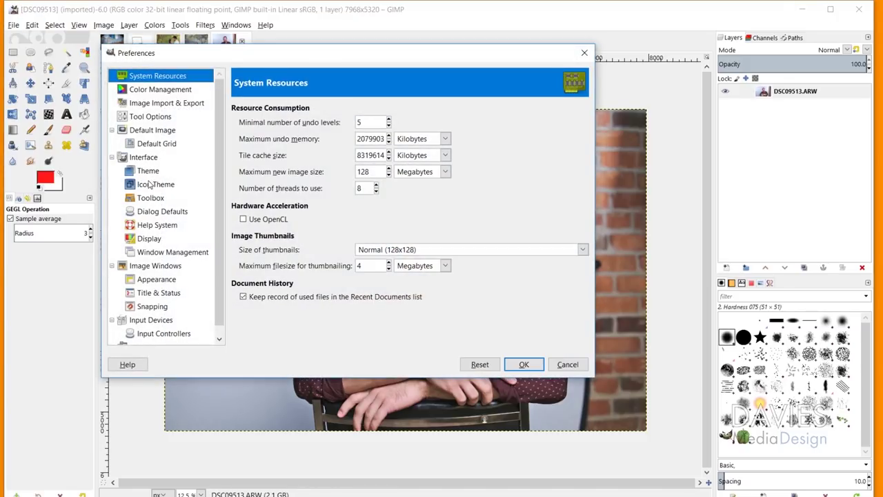
click(148, 172)
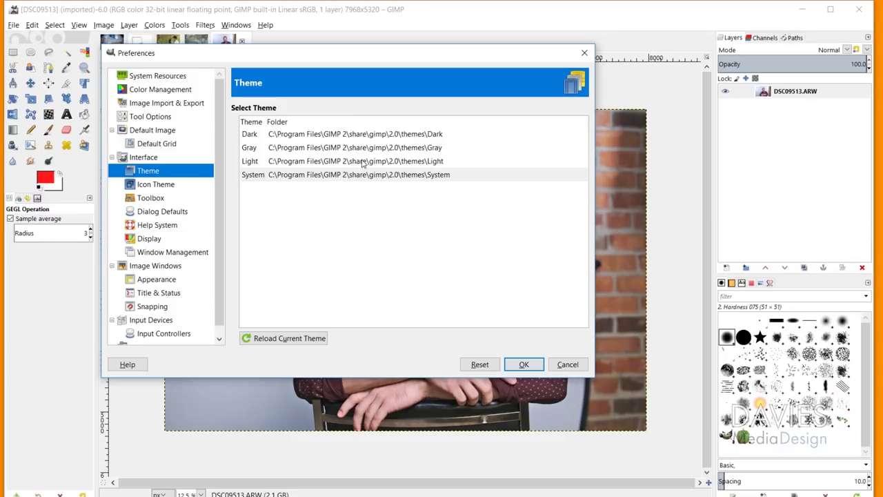
click(391, 137)
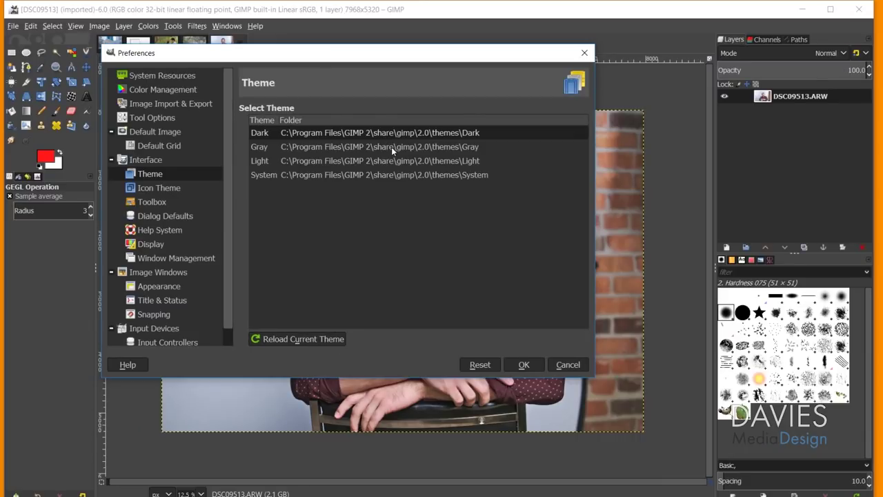
click(392, 147)
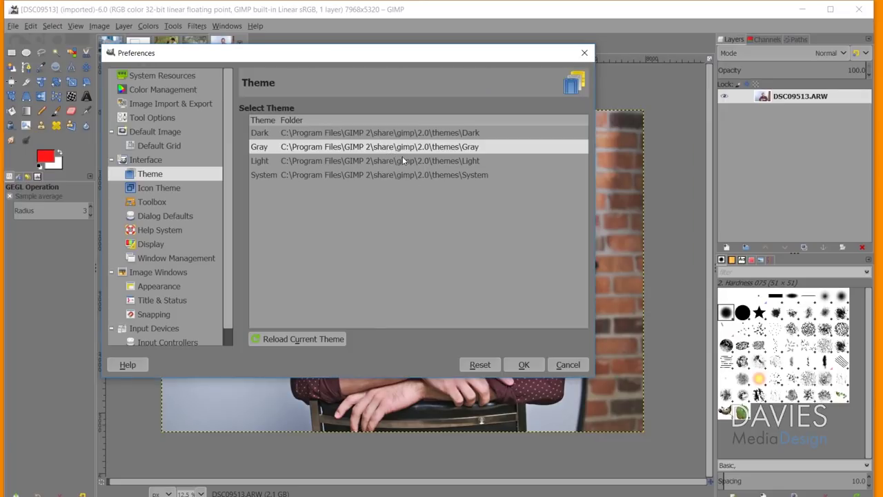
click(402, 160)
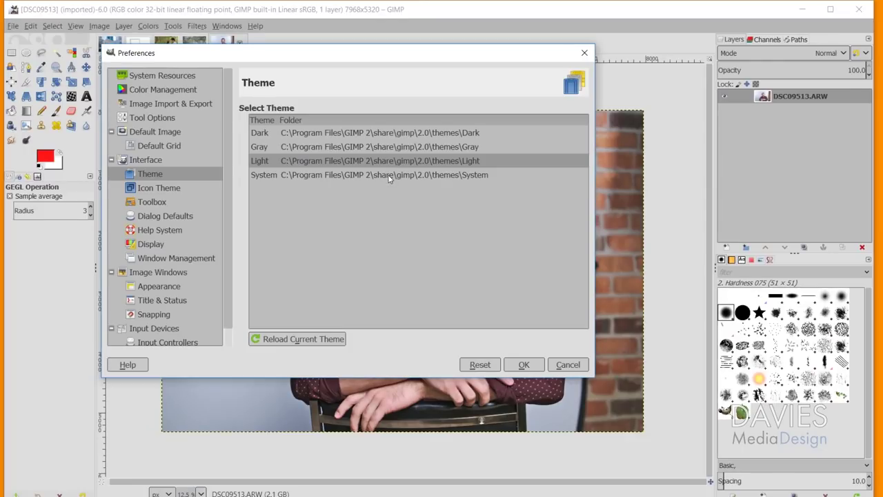
click(390, 177)
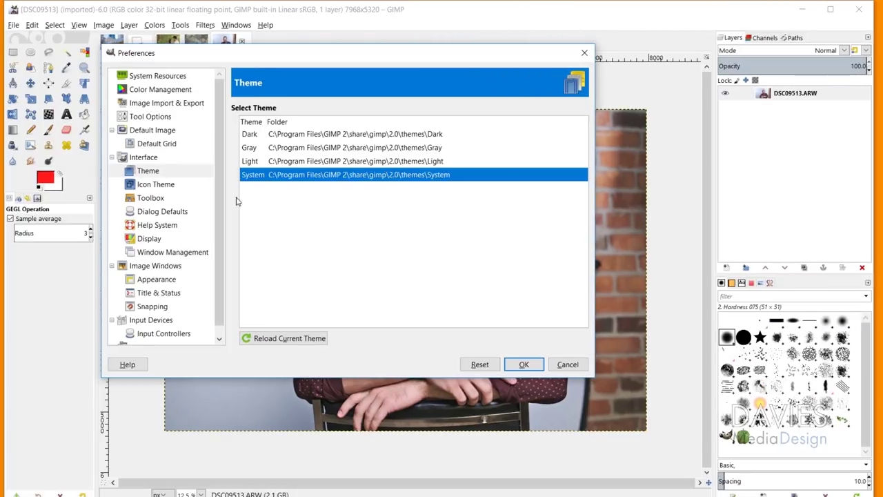
- Try the Color, Symbolic and Symbolic-Inverted icon themes in the preferences, and set the icon theme back to Legacy
click(168, 188)
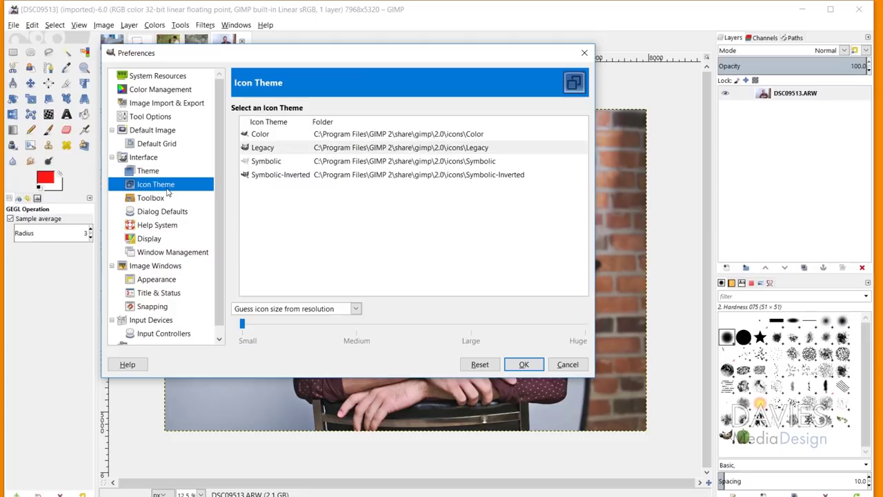
click(268, 136)
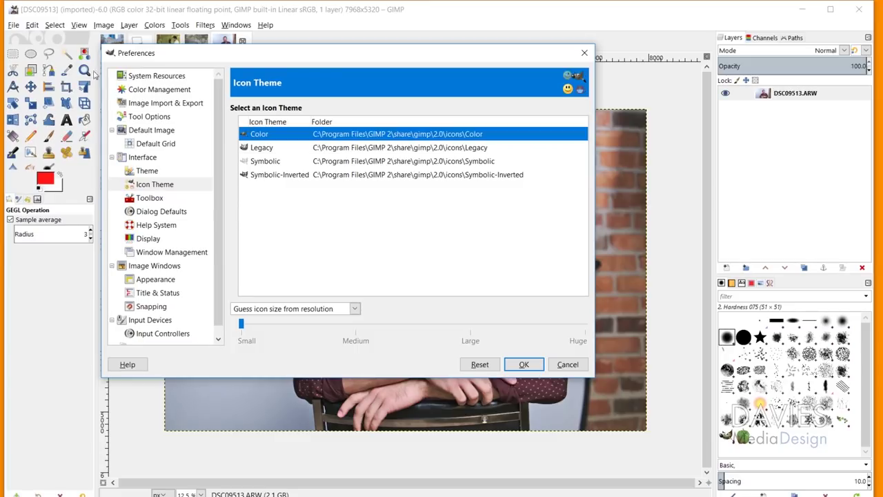
click(265, 163)
click(267, 175)
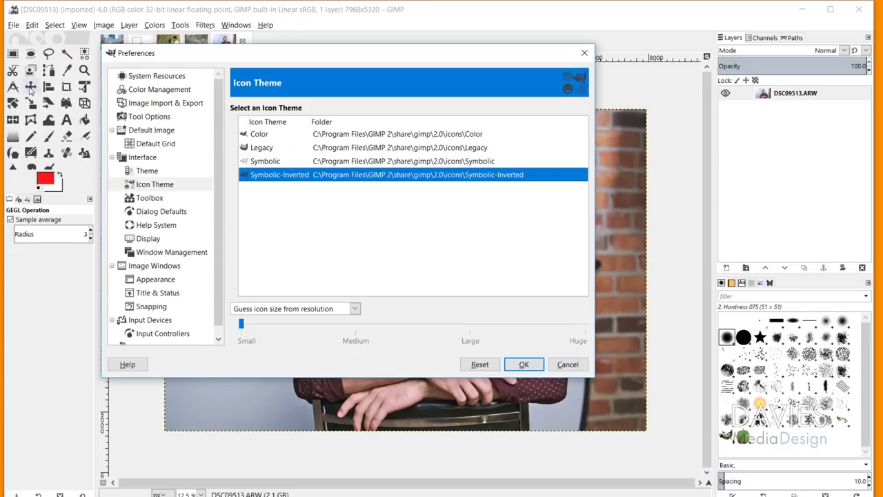
click(283, 149)
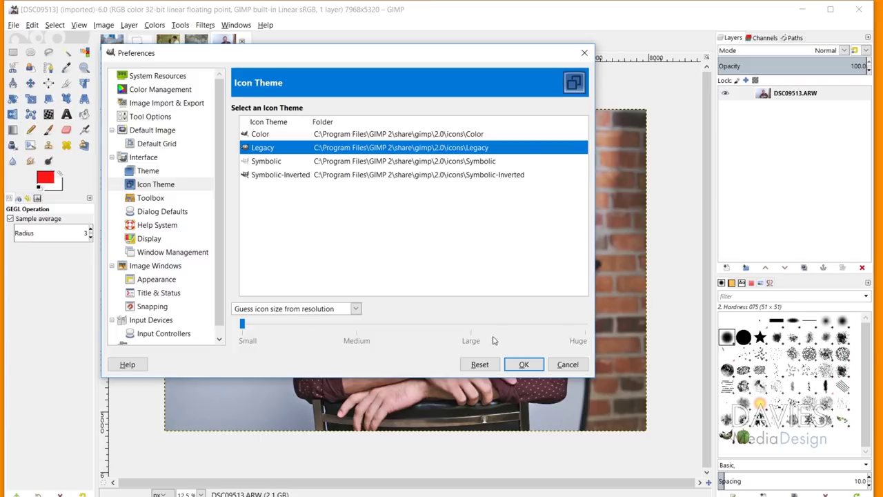
- Try custom icon sizes from Small to Huge, and set icon sizing back to guessing from resolution
click(355, 309)
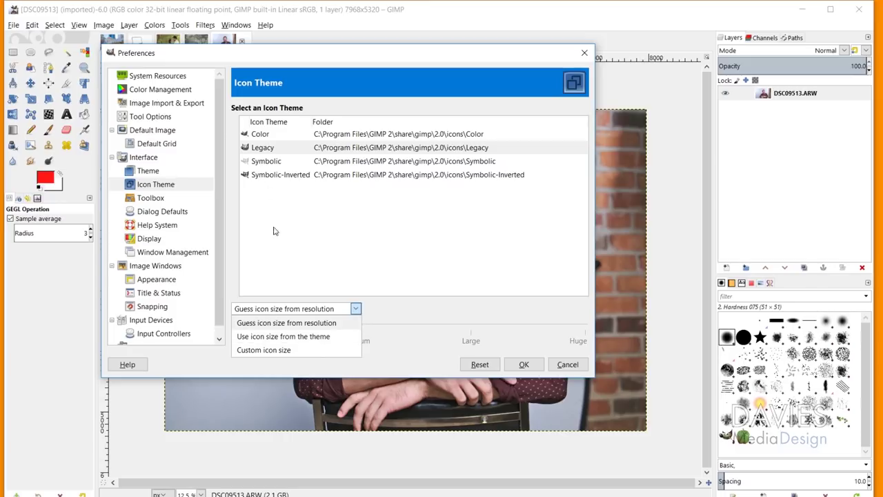
click(299, 353)
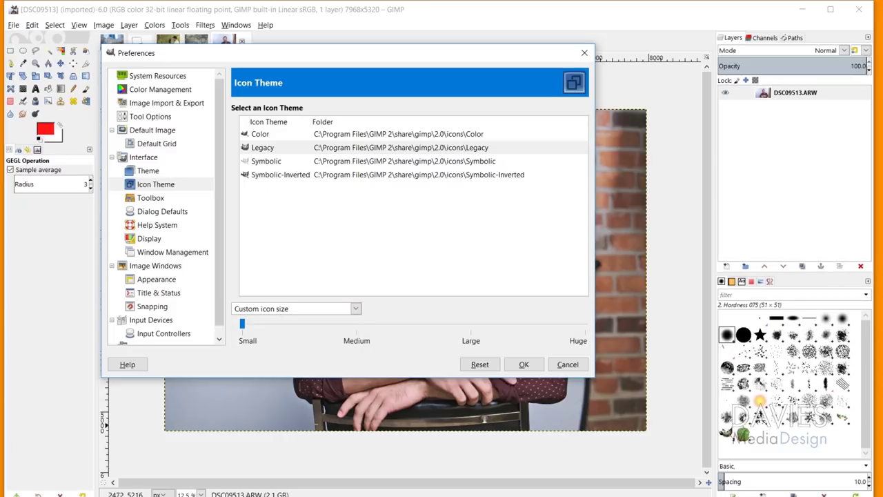
drag(247, 329, 362, 329)
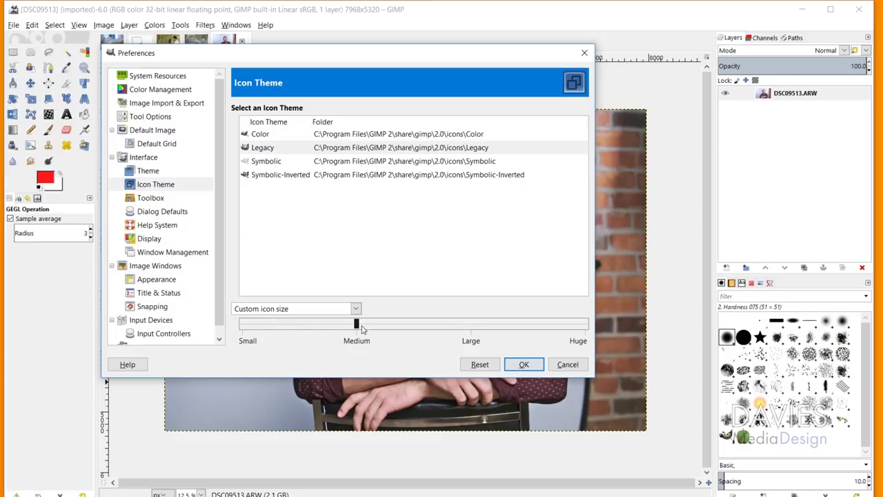
drag(423, 325, 592, 328)
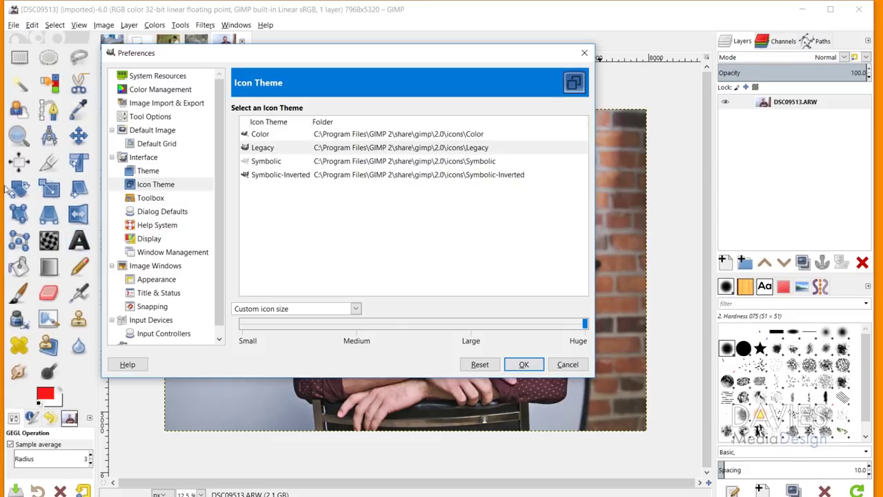
click(357, 325)
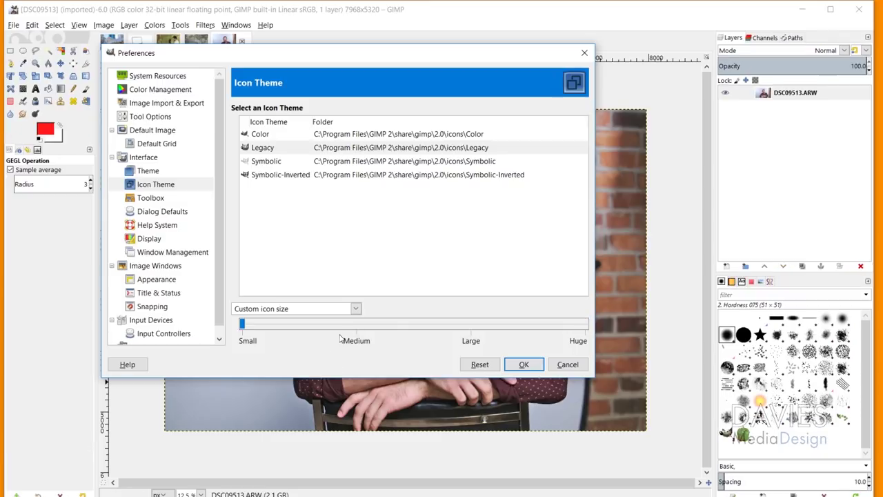
click(293, 310)
click(309, 327)
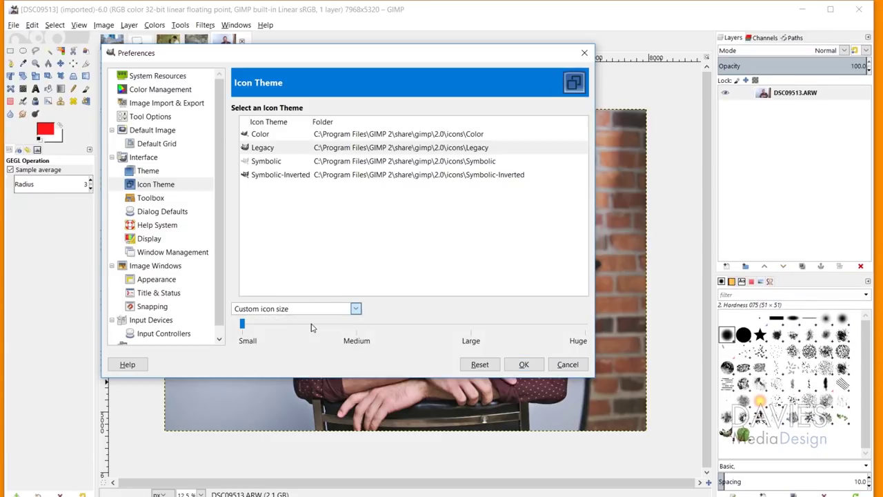
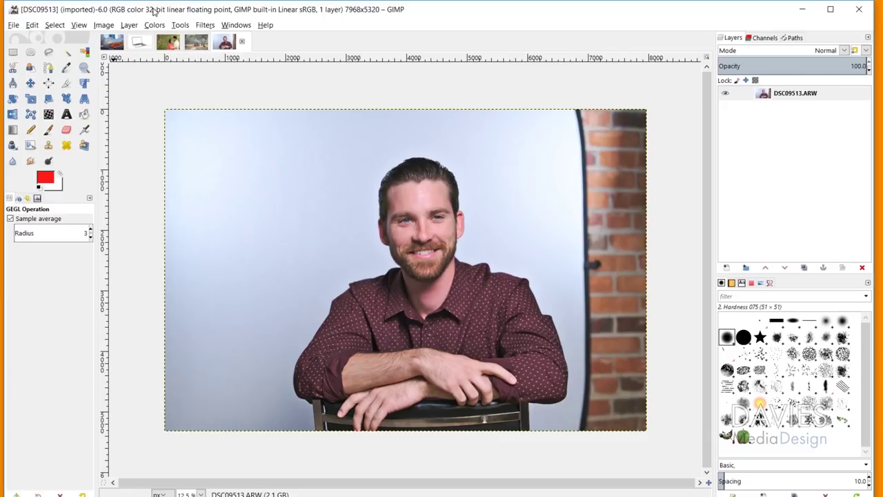
- Convert the _MG_8659 mural photo to 32 bit floating point precision with linear light gamma
click(113, 44)
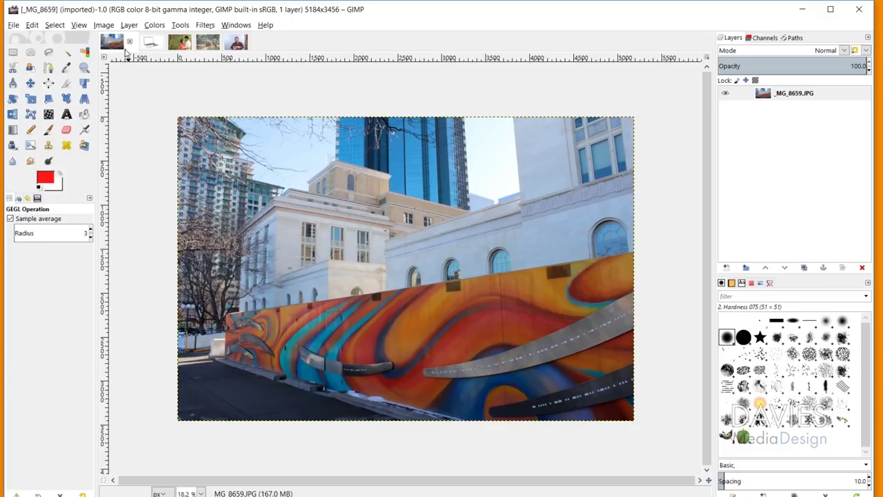
click(104, 28)
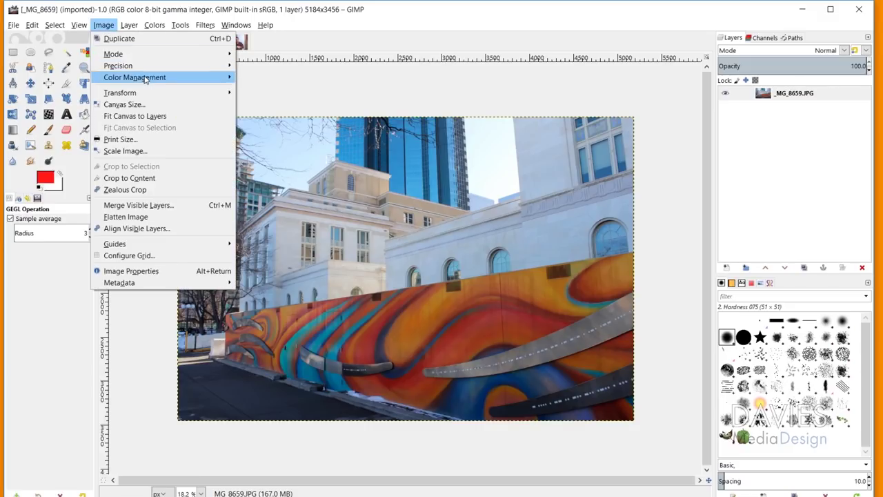
mouse_move(145, 70)
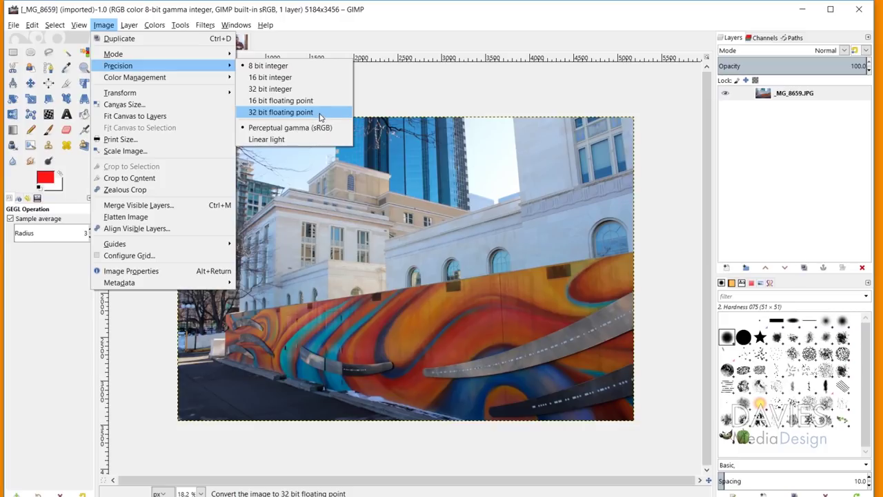
click(325, 116)
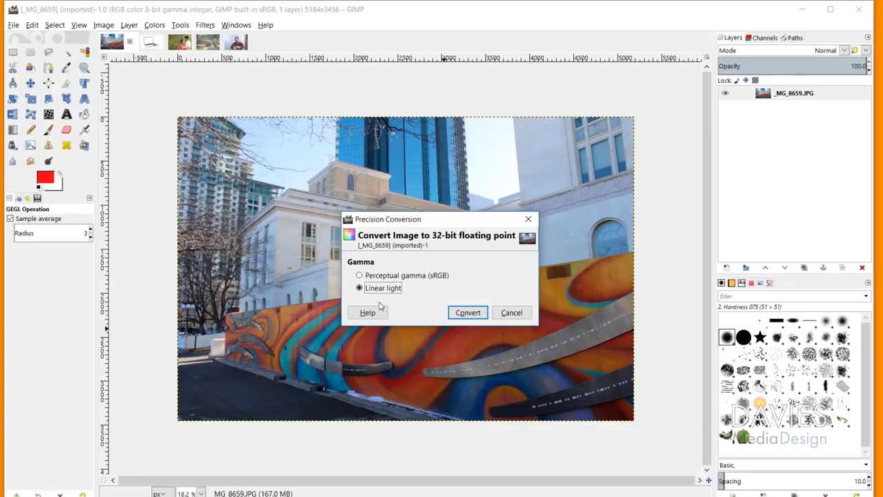
click(473, 315)
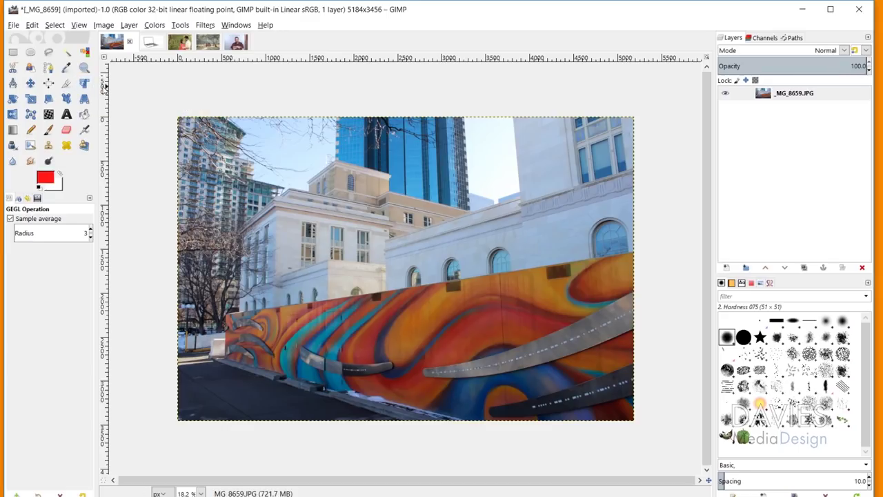
- Copy the mural photo's layer into the Laptop Blank Screen image and place the pasted content on its own layer
click(39, 26)
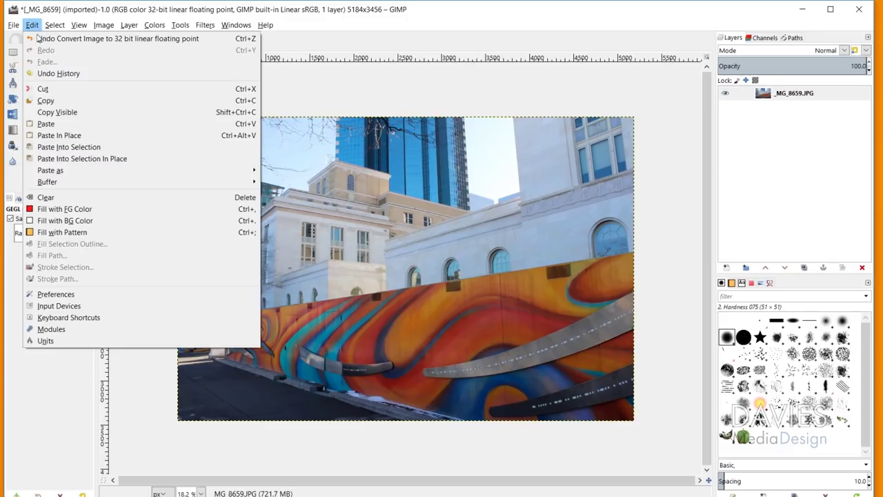
click(55, 101)
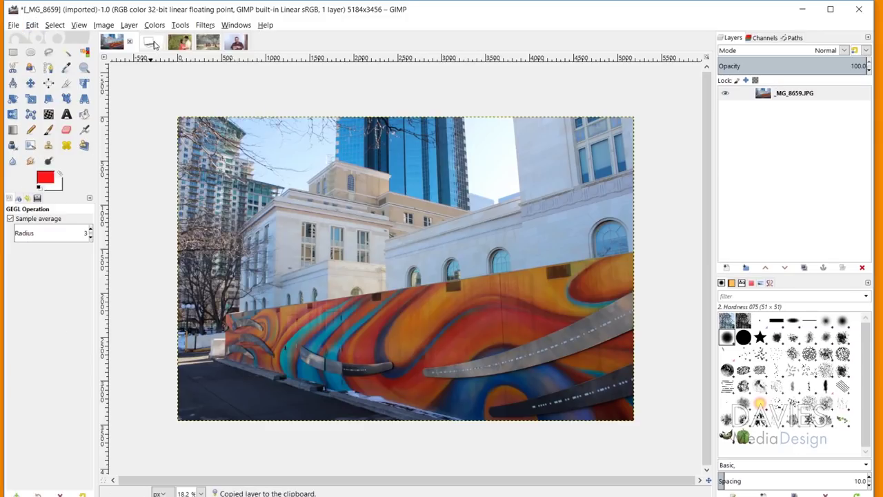
click(155, 44)
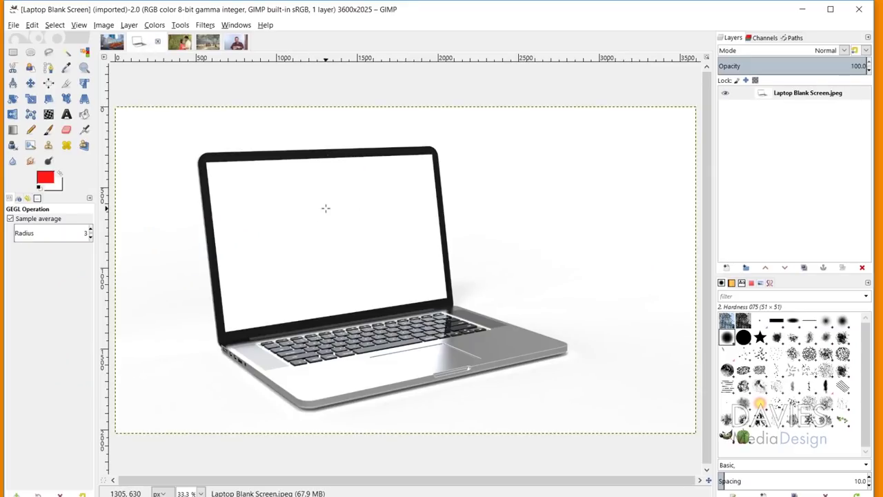
key(ctrl+v)
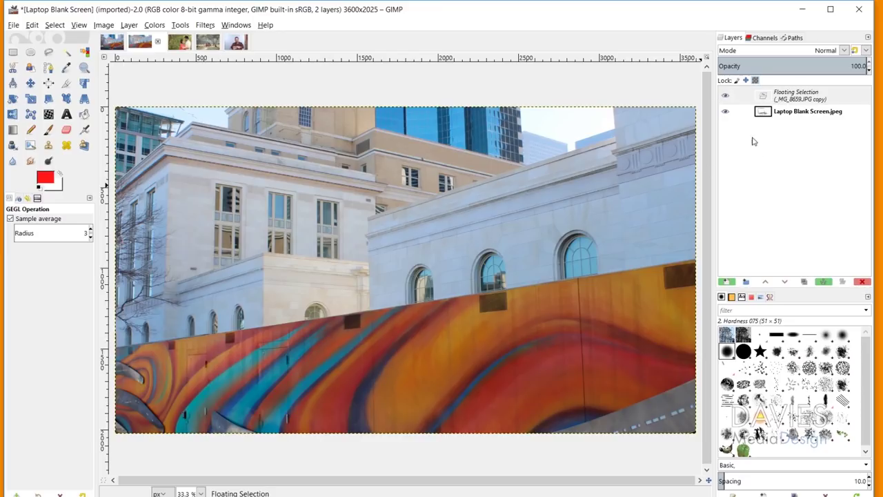
click(725, 283)
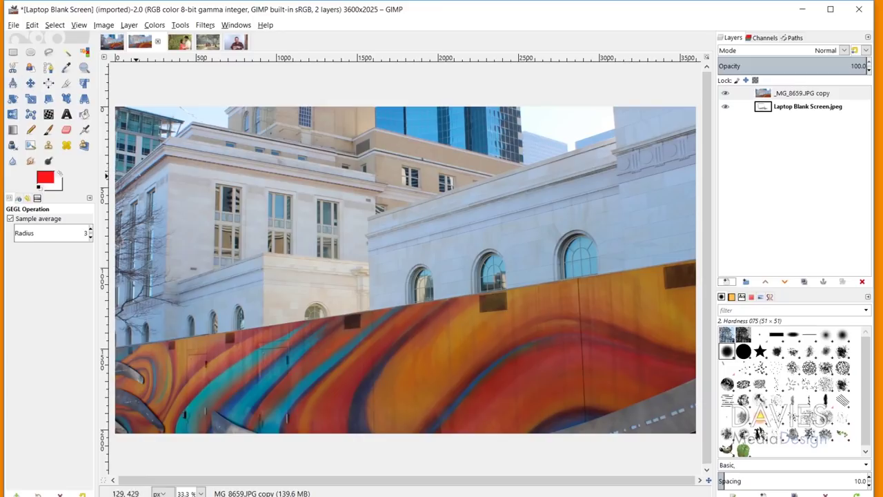
click(84, 83)
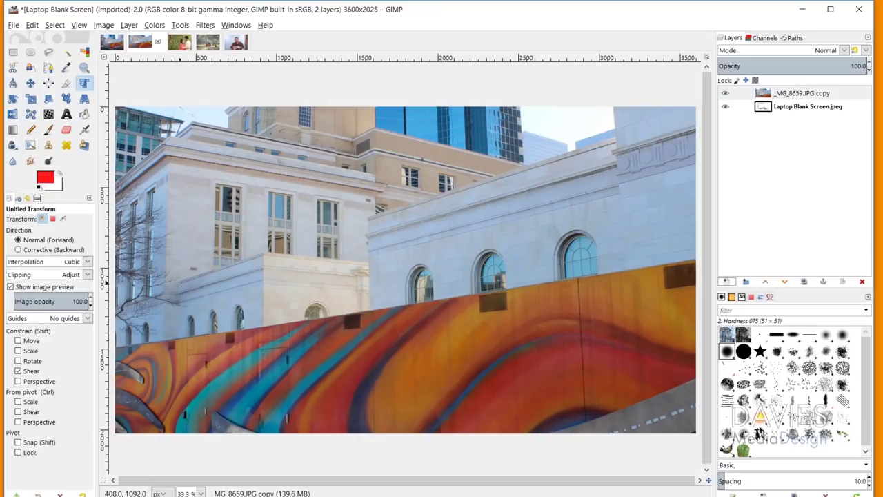
click(256, 176)
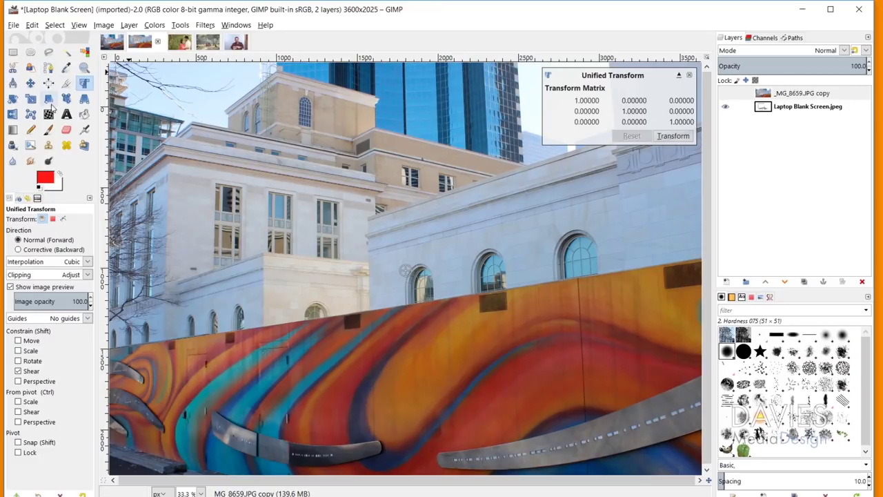
click(84, 67)
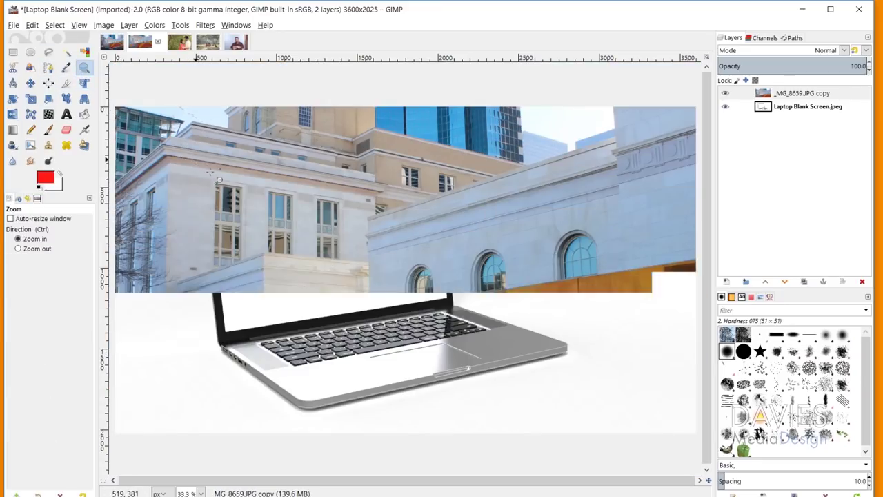
key(ctrl+shift+l)
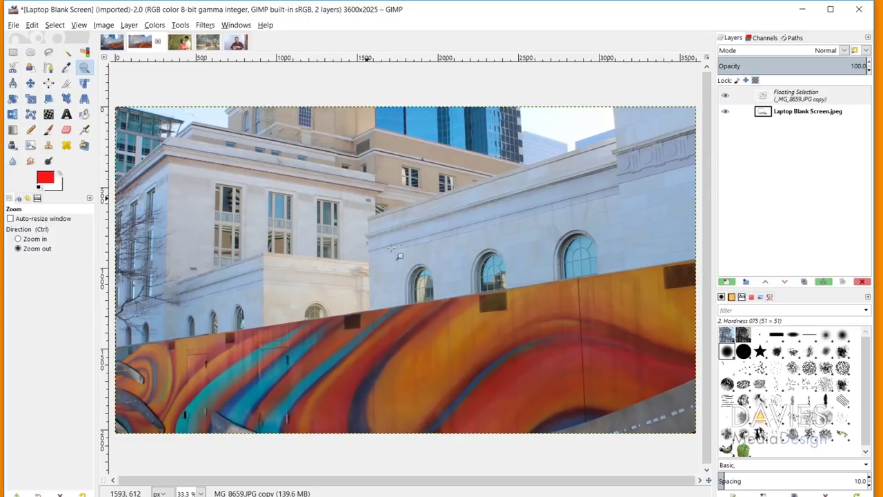
- Turn the floating selection of the mural photo into a new layer above the laptop layer
ctrl+click(371, 259)
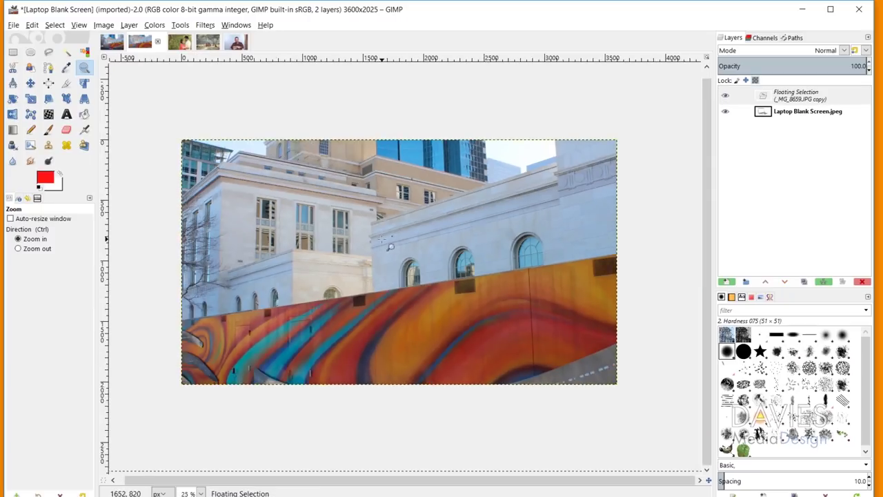
ctrl+click(371, 259)
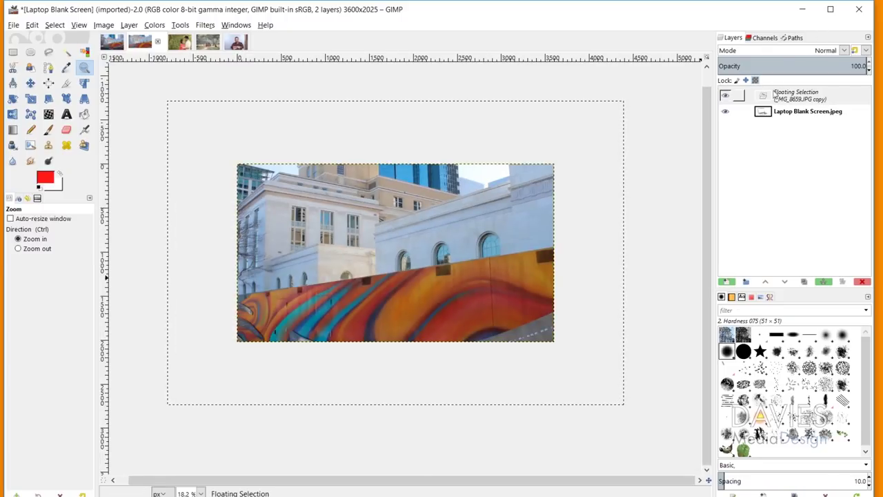
click(735, 97)
click(728, 283)
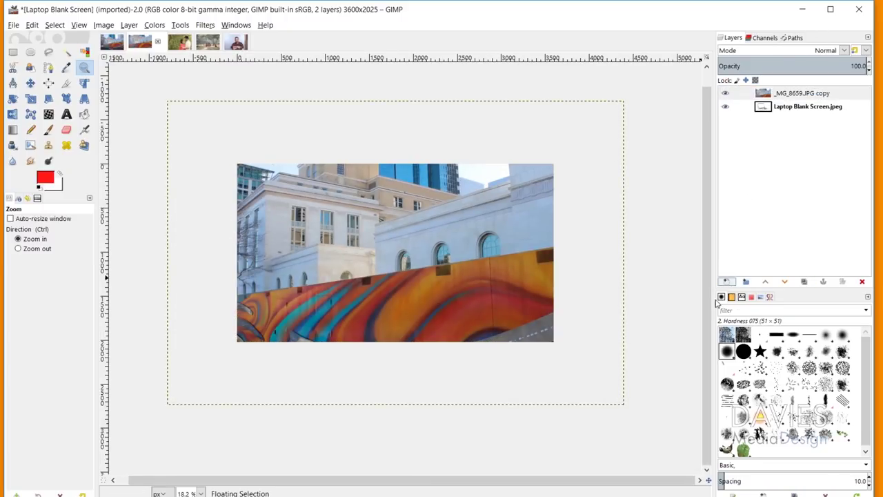
- Scale the pasted mural photo proportionally to about 0.377 with Unified Transform and position it over the laptop's screen
click(84, 83)
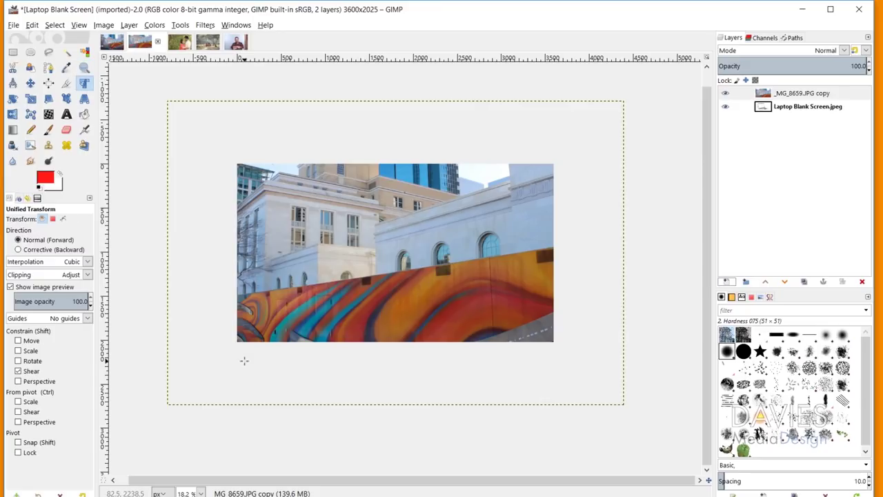
click(312, 193)
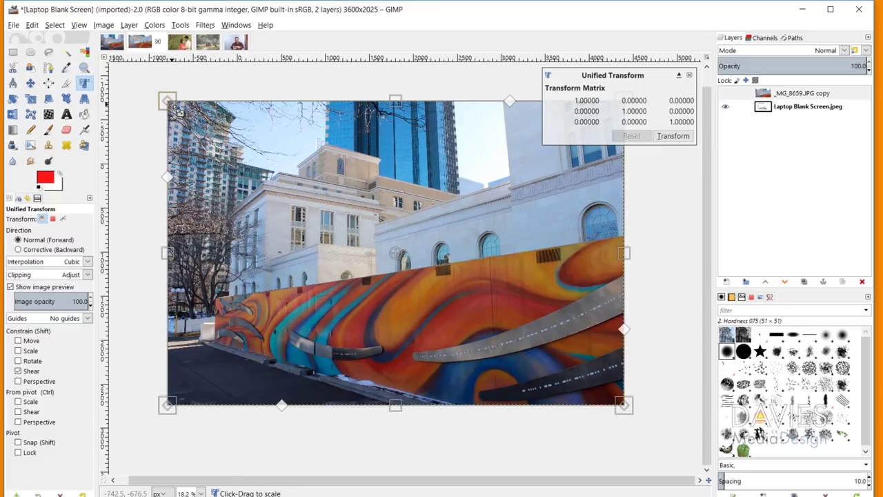
drag(177, 109, 409, 263)
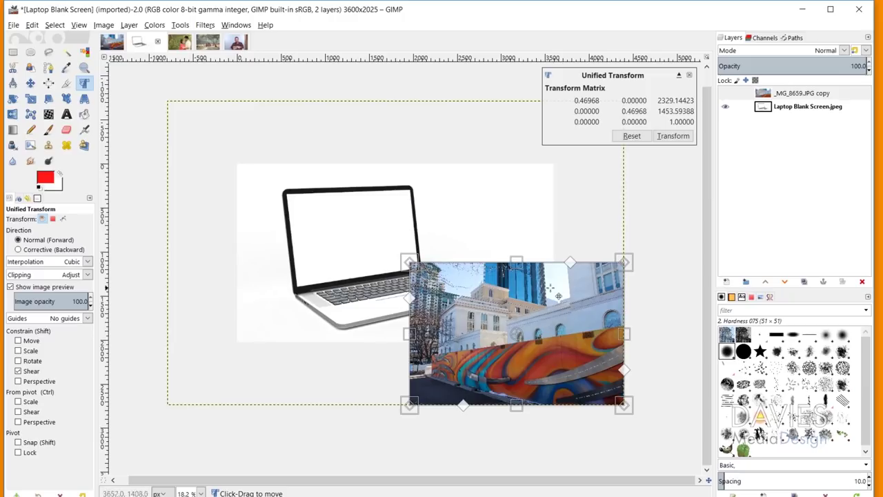
drag(579, 308, 454, 240)
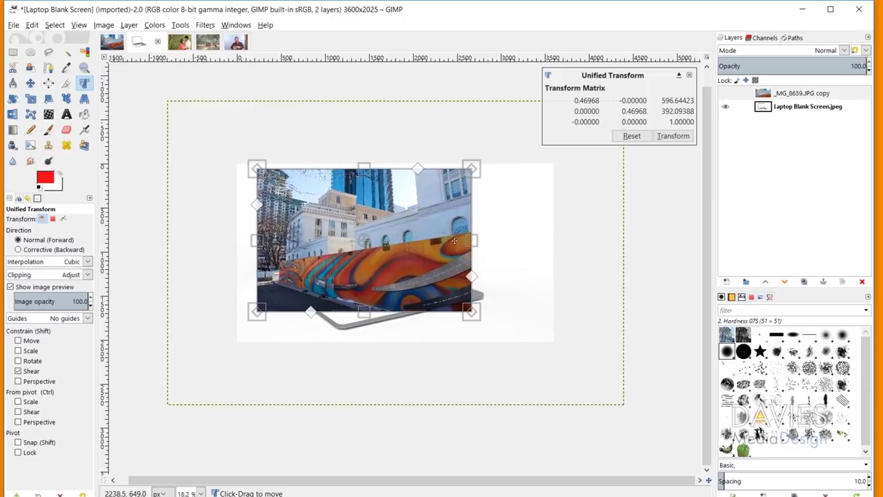
drag(486, 322, 451, 285)
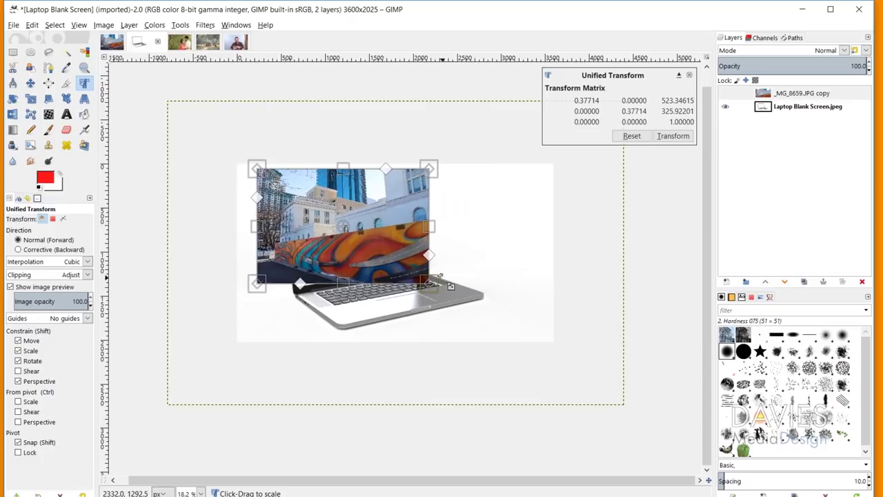
- Lower the Unified Transform preview's image opacity to about 71.4
click(72, 301)
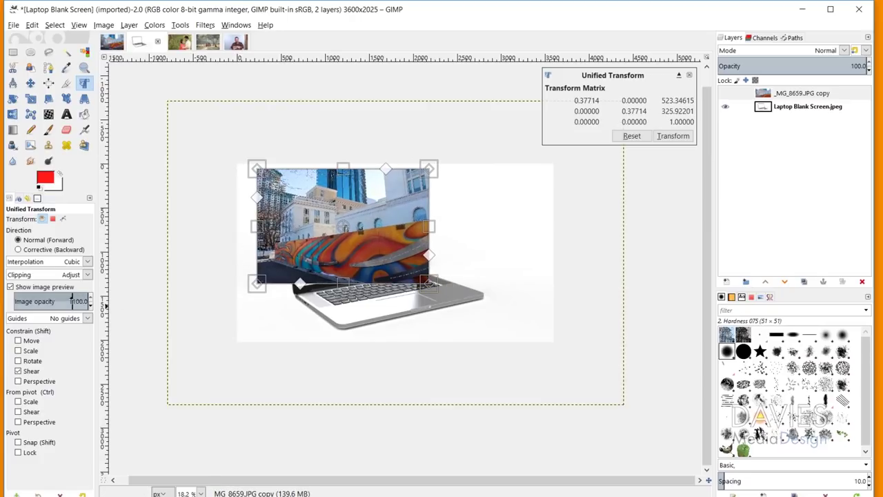
click(67, 300)
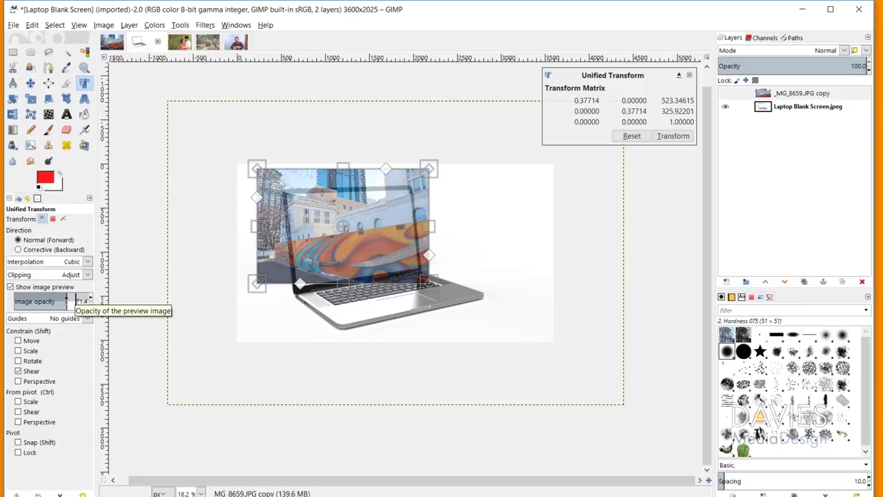
- Set the preview's image opacity to about 70.1, fit the mural photo's four corners to the laptop's screen, and apply the transformation
click(67, 301)
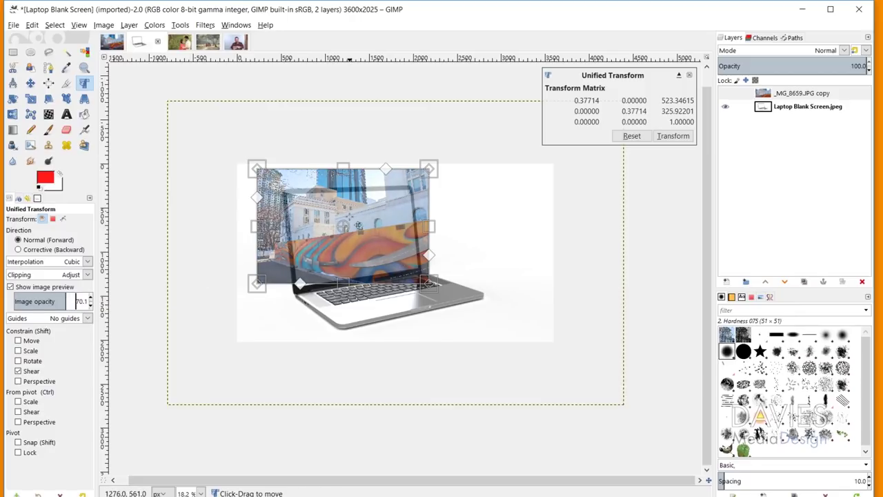
drag(282, 188, 295, 198)
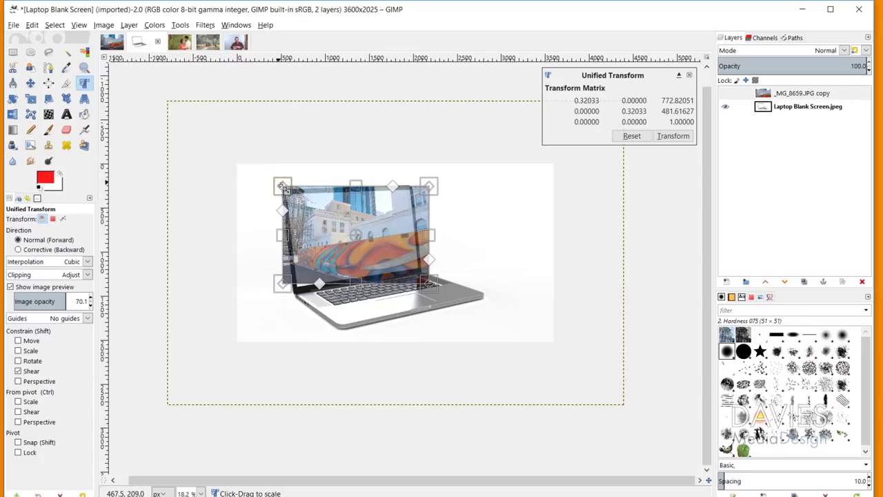
drag(282, 187, 286, 194)
drag(285, 286, 296, 286)
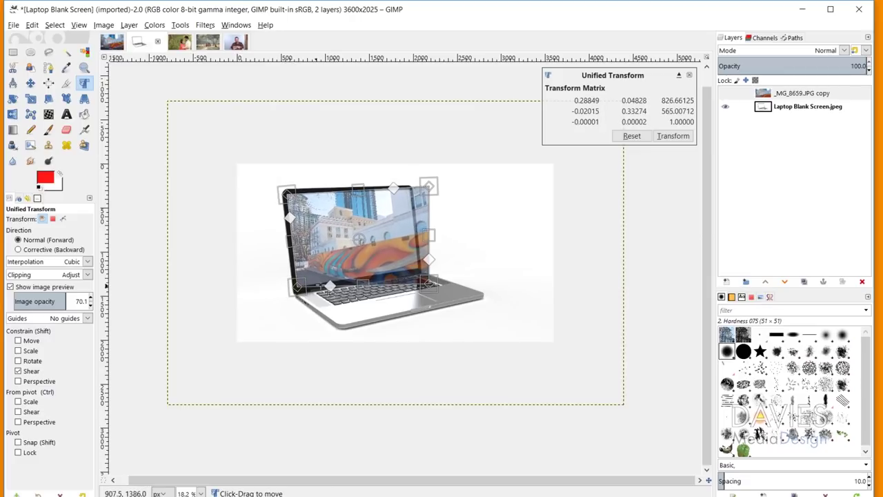
drag(429, 284, 415, 266)
drag(429, 187, 412, 188)
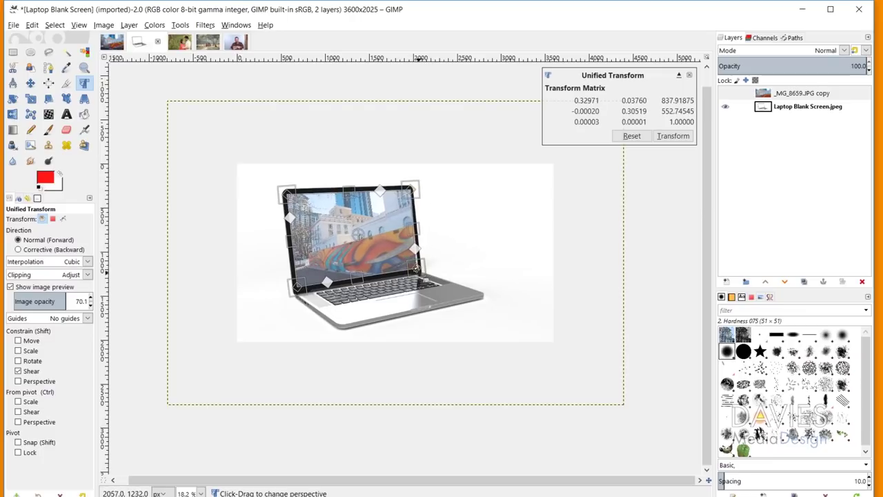
drag(416, 265, 422, 272)
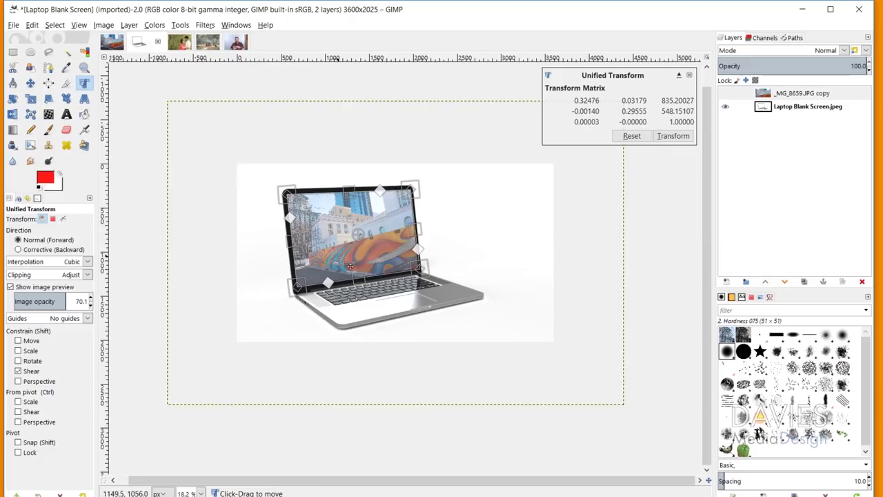
click(673, 136)
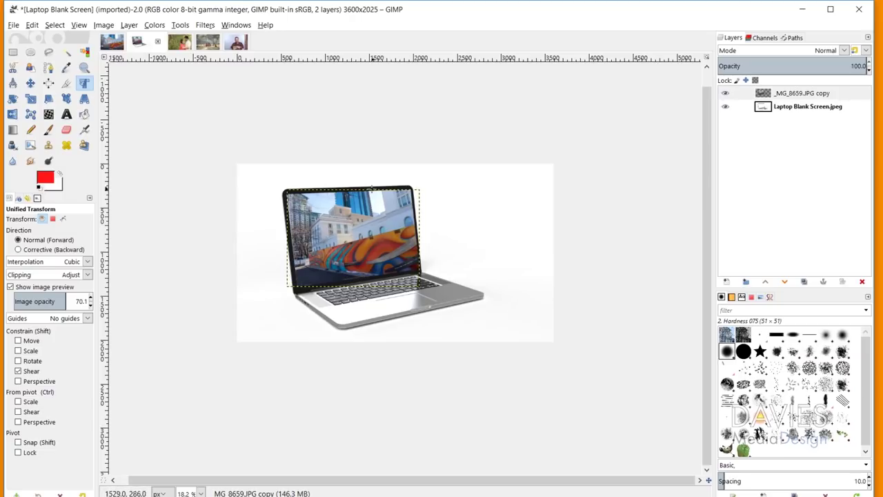
- Try scaling, rotating and skewing the mural photo layer with several Handle Transform handles, and discard the transformation
click(773, 107)
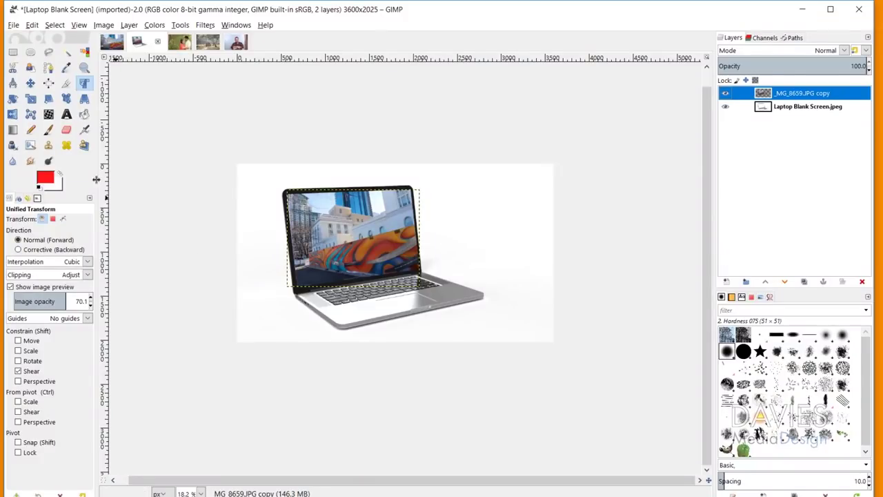
click(66, 99)
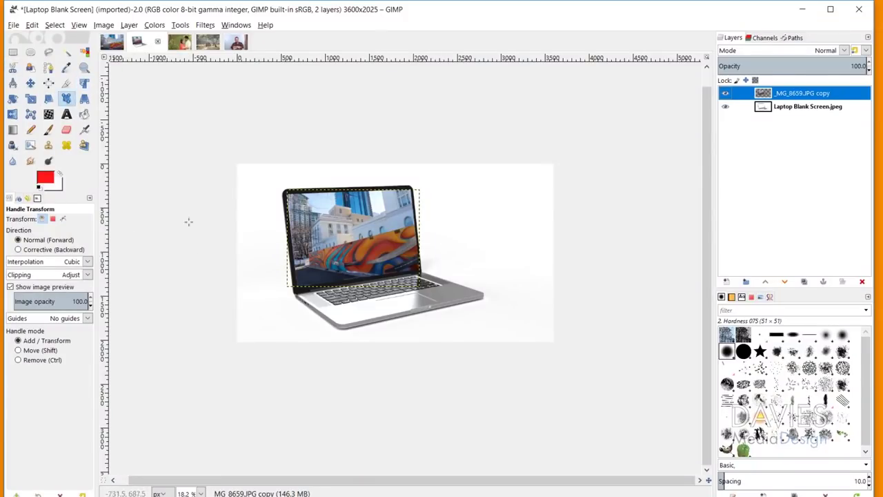
click(341, 274)
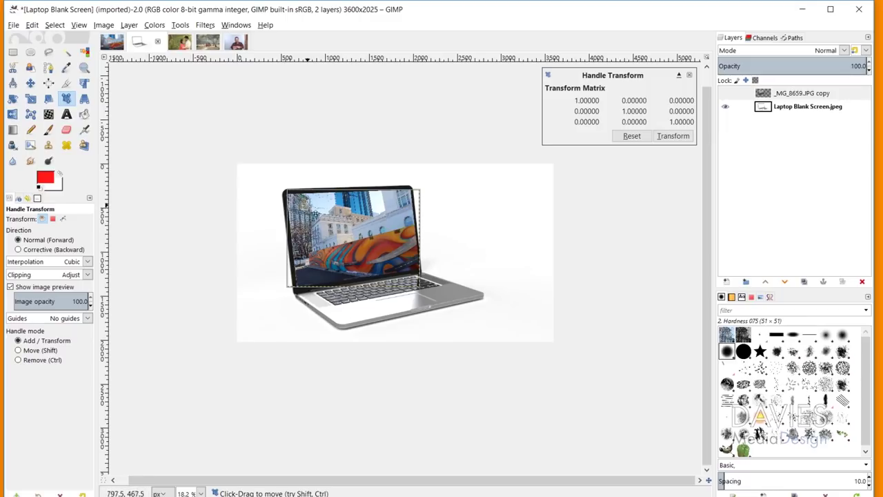
drag(390, 266, 429, 317)
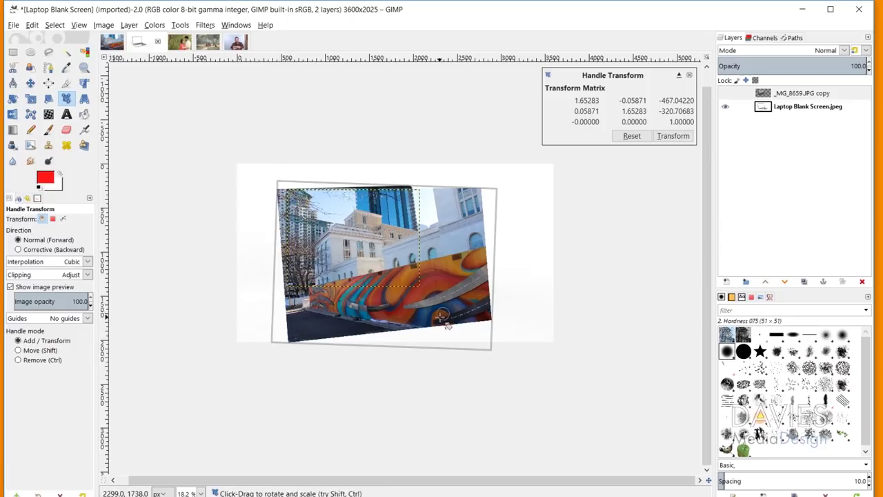
drag(384, 280, 351, 260)
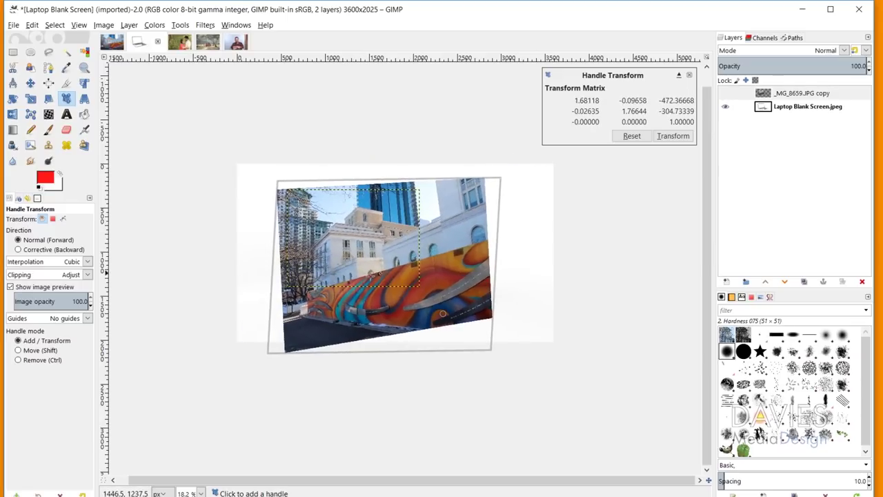
drag(458, 200, 431, 195)
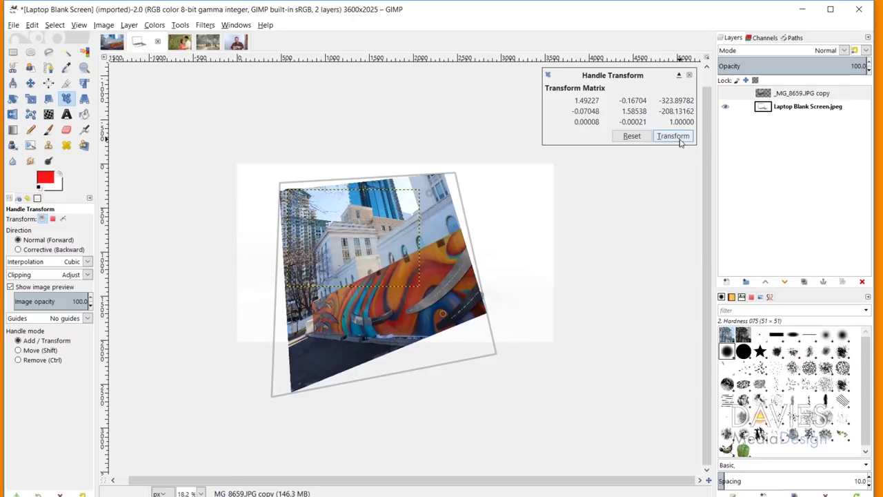
click(632, 137)
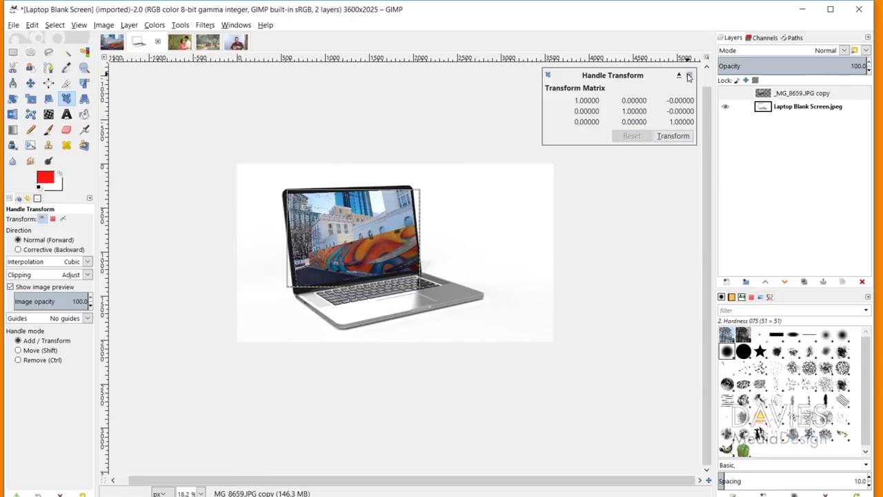
click(689, 76)
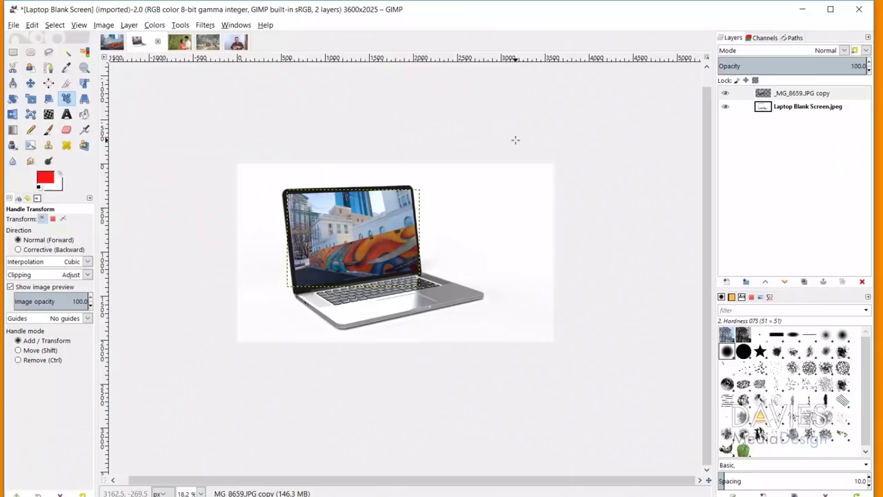
- Switch to the love-3362515_1920 photo and set up the Gradient tool with a black foreground and the FG to Transparent gradient
click(13, 131)
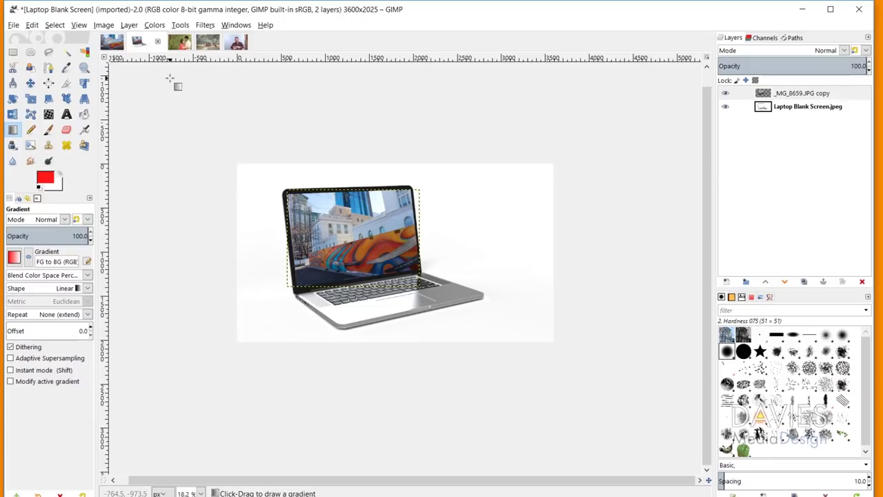
click(180, 42)
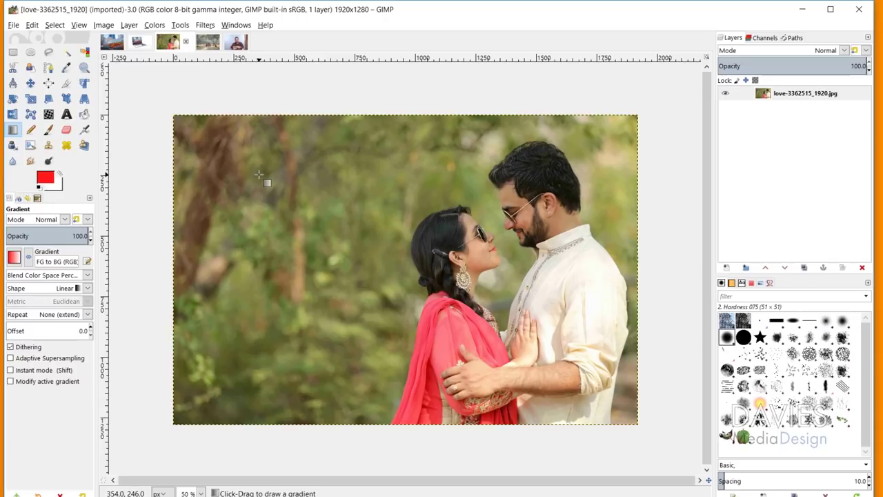
click(42, 179)
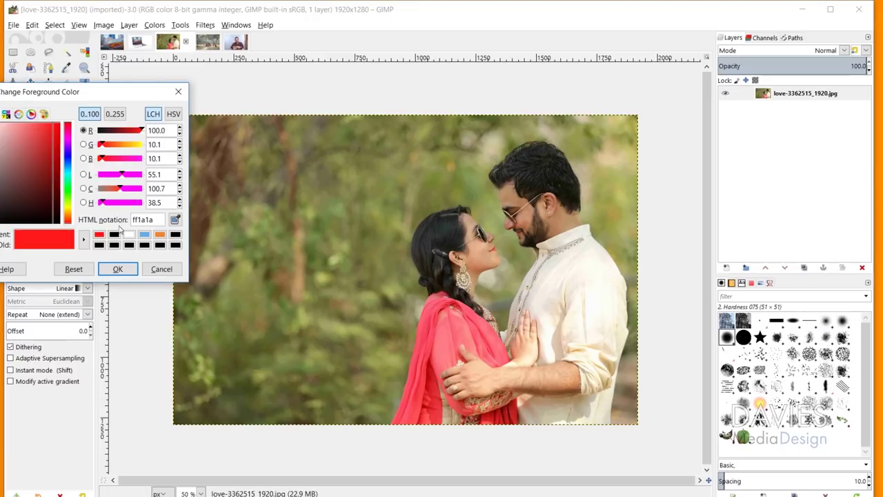
click(113, 234)
click(118, 268)
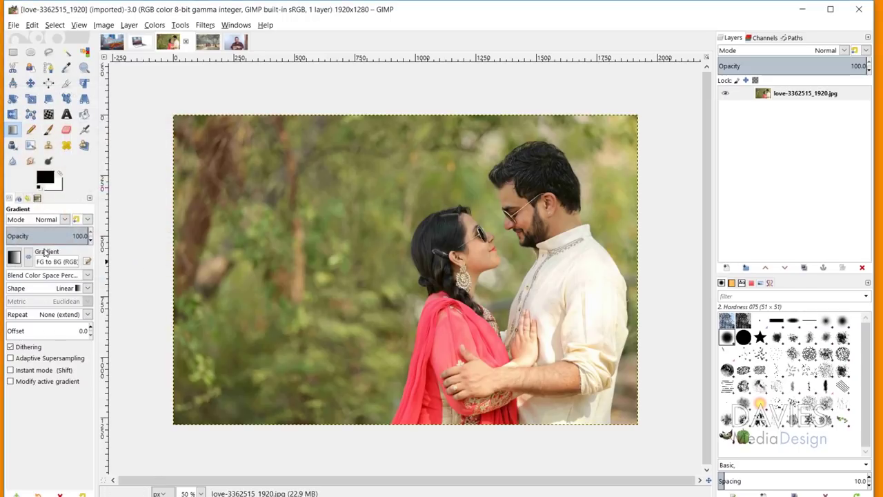
click(13, 257)
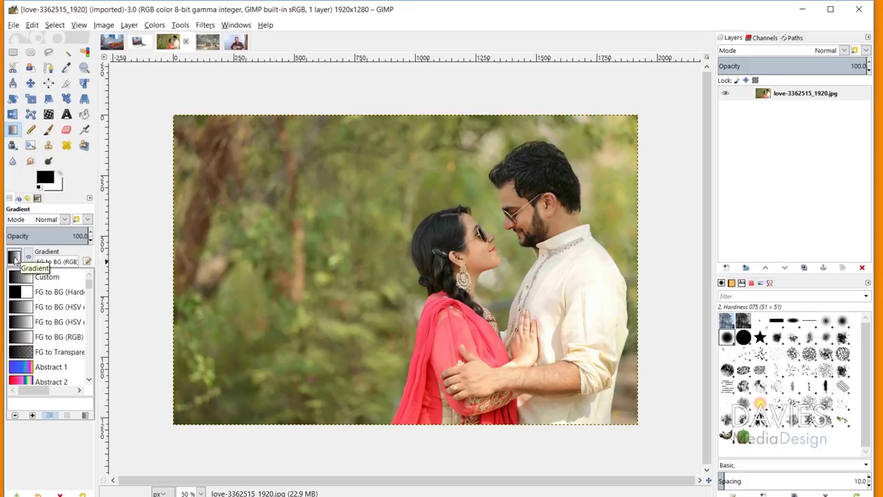
click(24, 352)
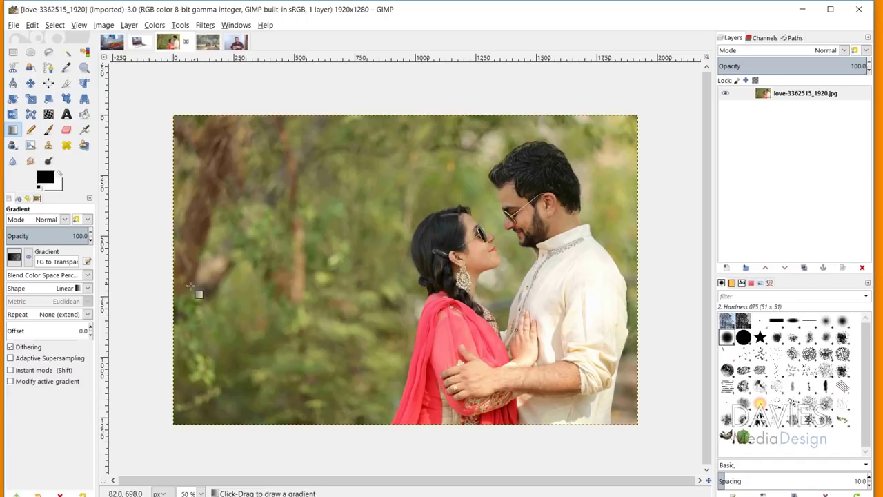
- Draw a horizontal gradient over the photo's background, adjusting its midpoint to 88.07, start to 524, 664 and end to 974, 664
drag(186, 276, 334, 268)
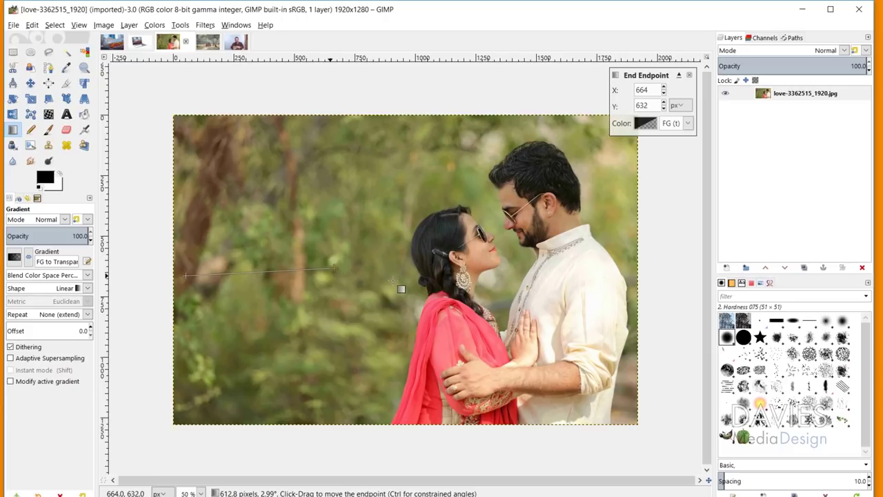
drag(393, 280, 390, 275)
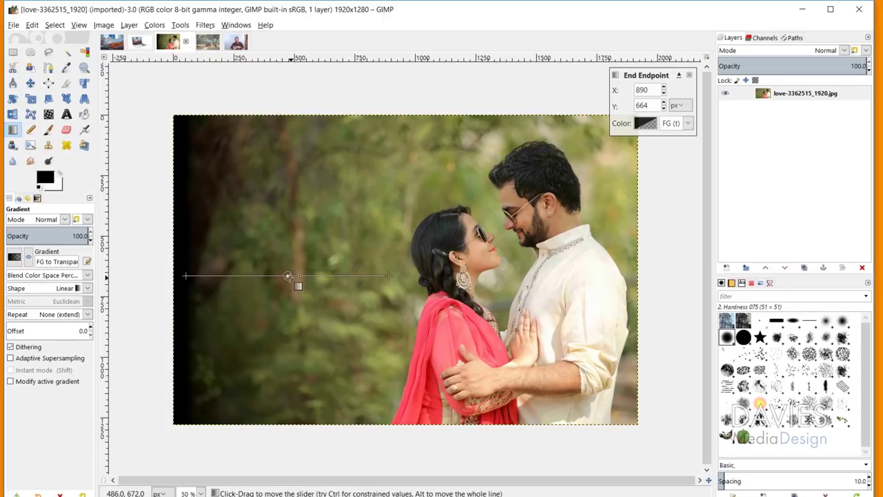
drag(287, 276, 364, 275)
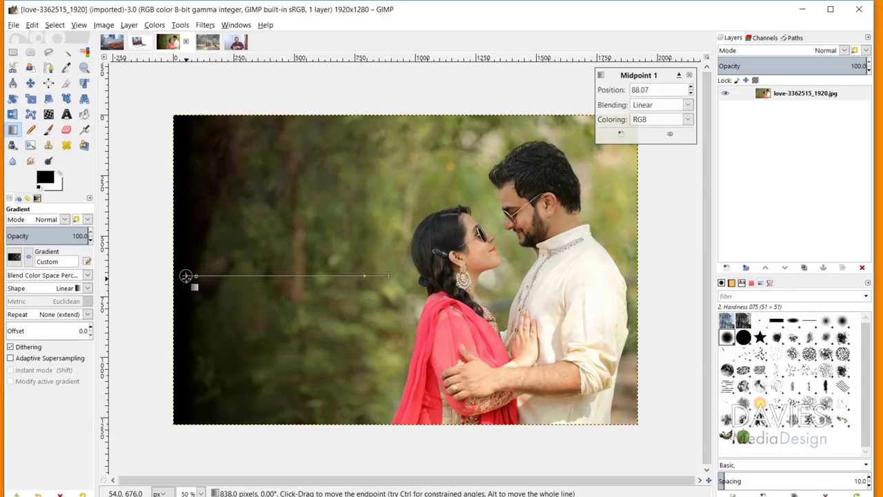
drag(186, 278, 300, 277)
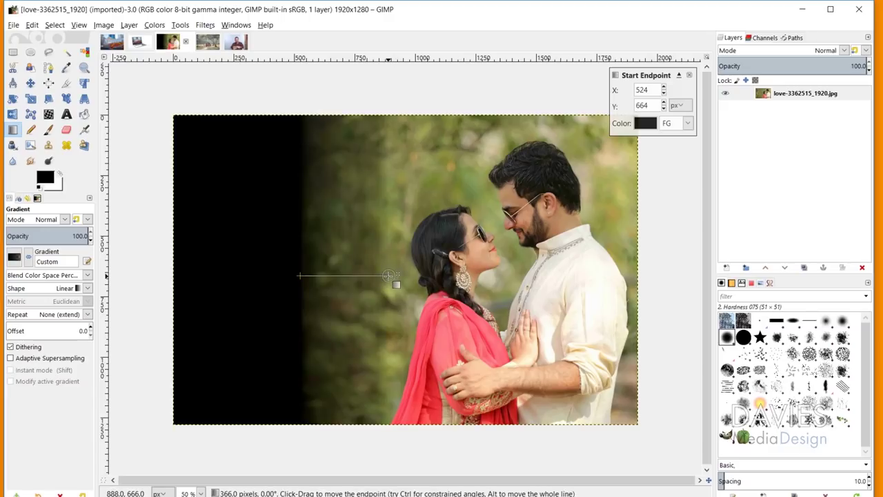
drag(389, 275, 409, 275)
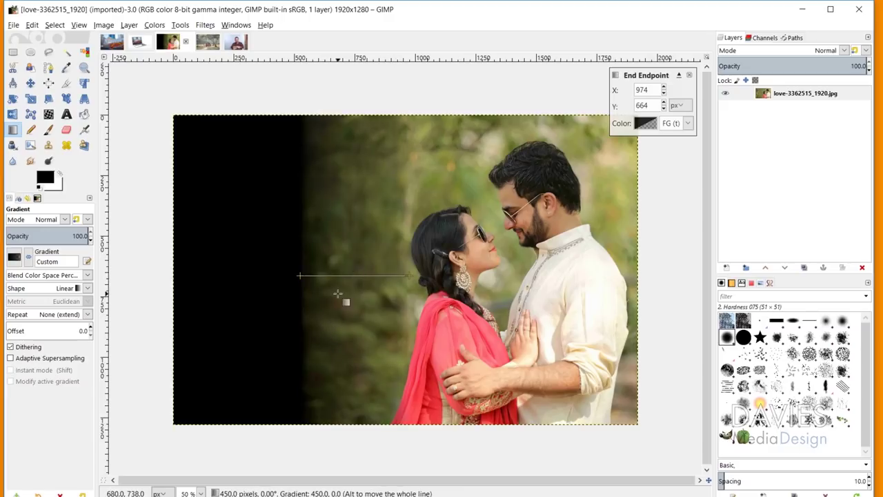
- Swap the foreground and background colors, and set the foreground to red ff1a1a
click(60, 177)
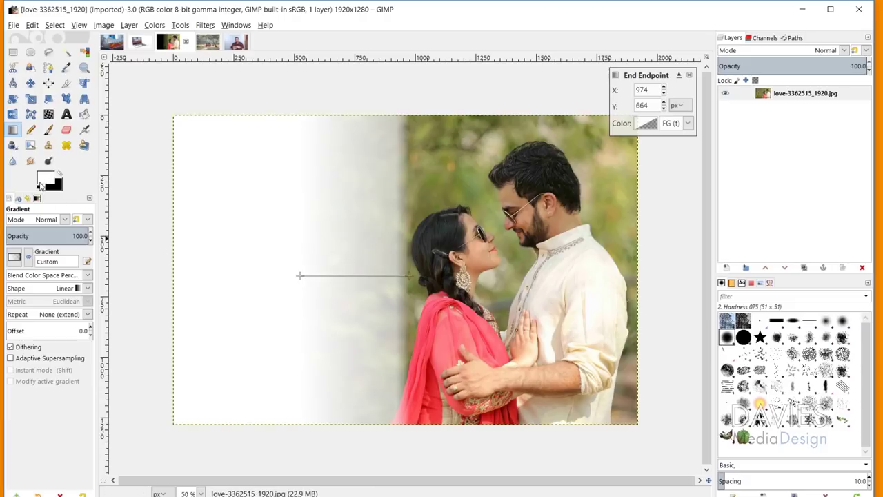
click(42, 180)
click(98, 234)
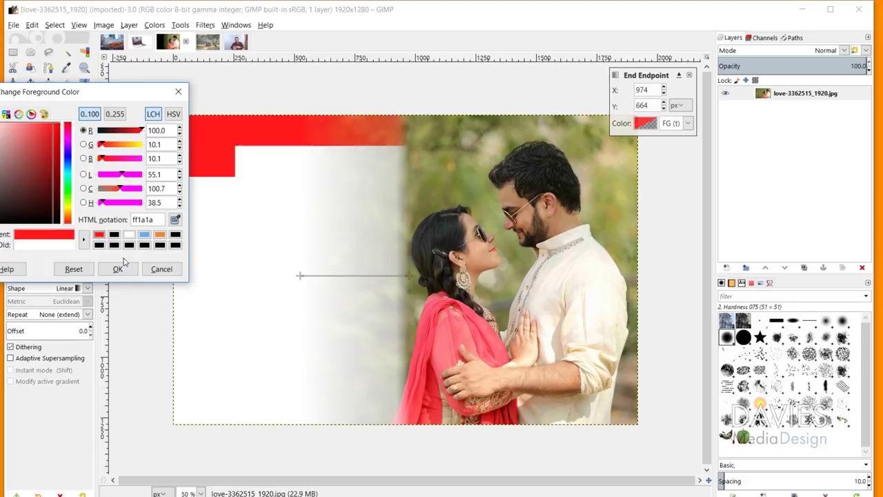
click(129, 271)
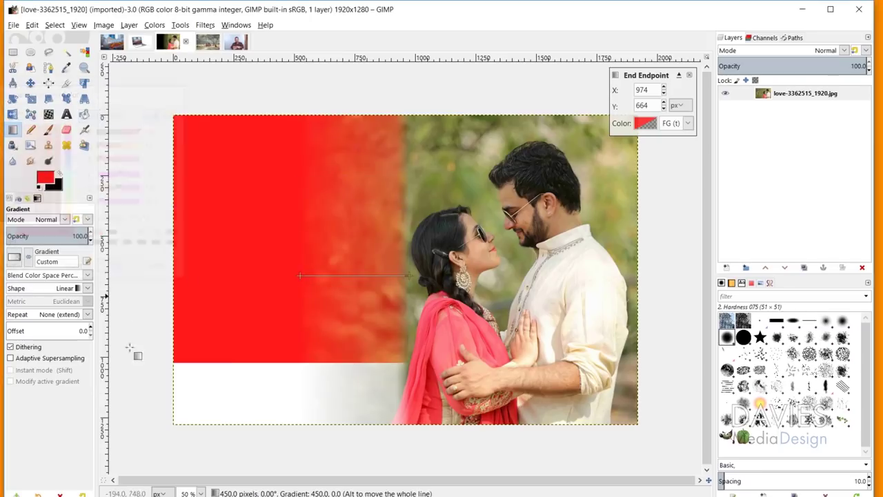
- Try the red gradient with the Bi-linear shape and the Square shape, and leave it for the Move tool
click(86, 288)
click(31, 314)
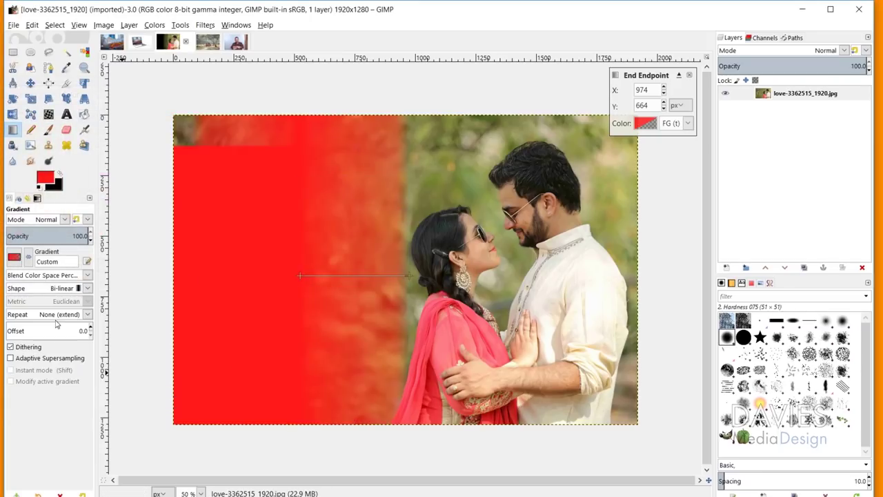
click(86, 288)
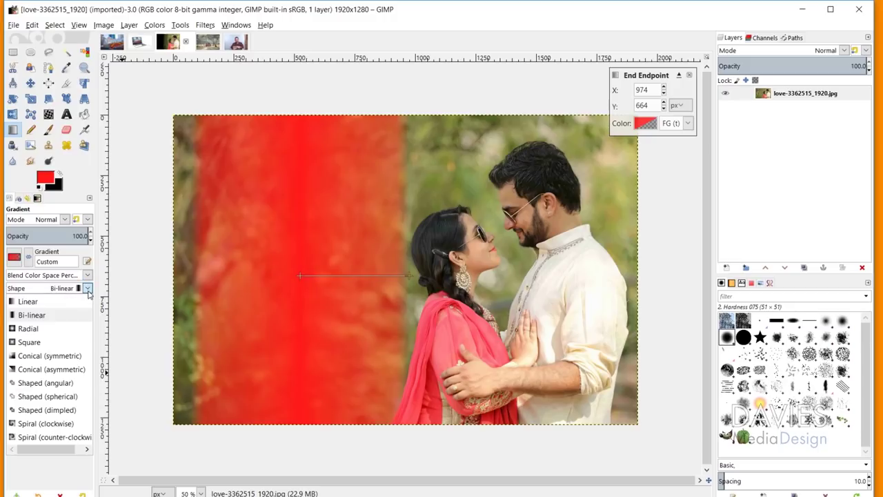
click(31, 342)
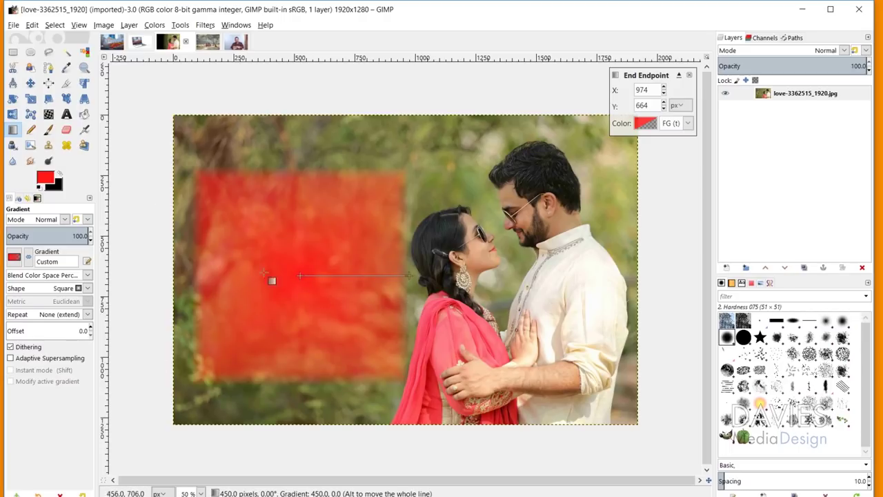
click(29, 84)
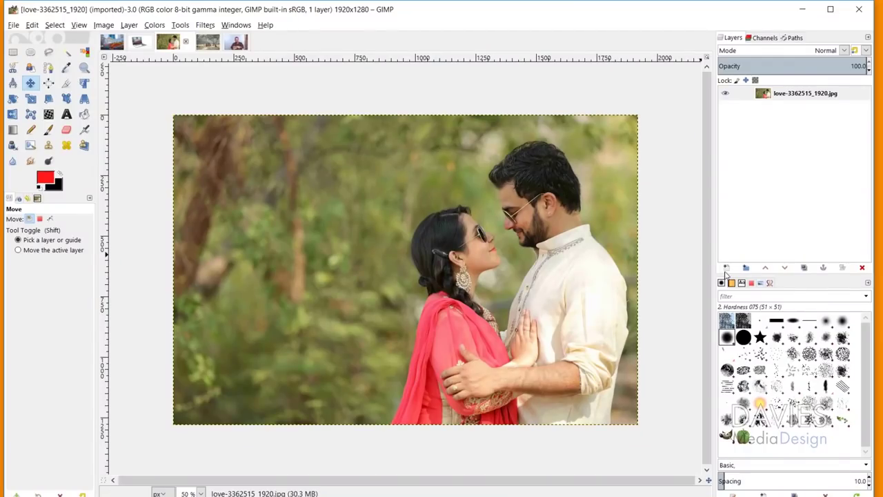
- Create a new layer named Gradient with a blue color tag, Normal mode and Transparency fill at 1920 x 1280 px
click(726, 268)
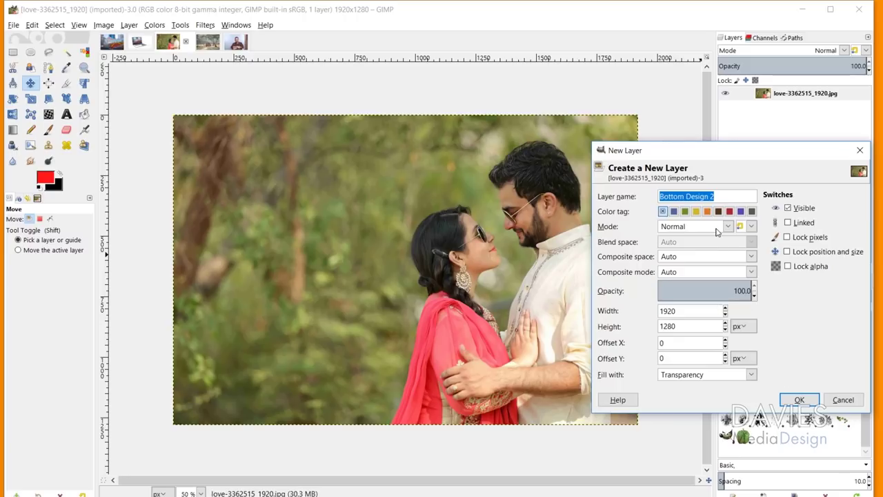
text(Gradient)
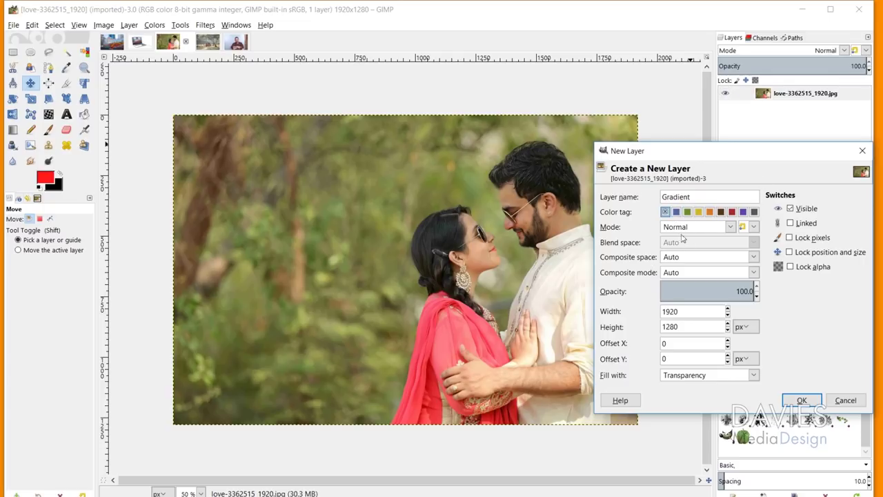
click(676, 212)
click(728, 230)
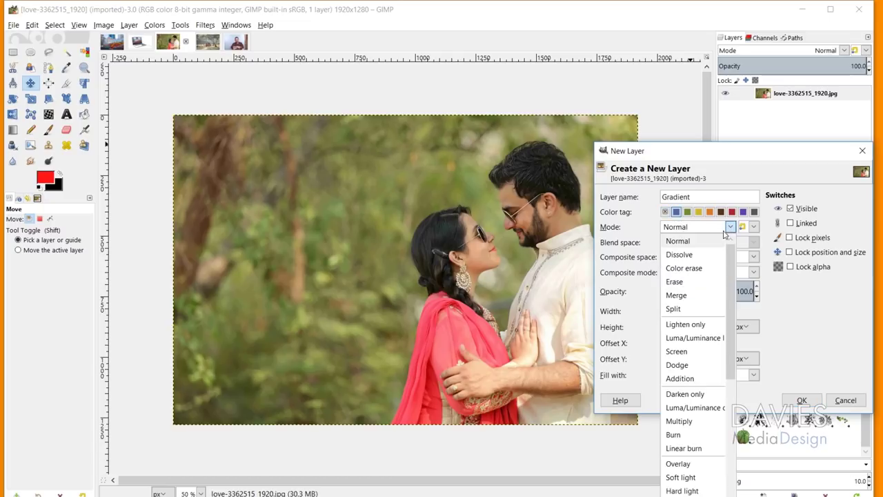
click(731, 228)
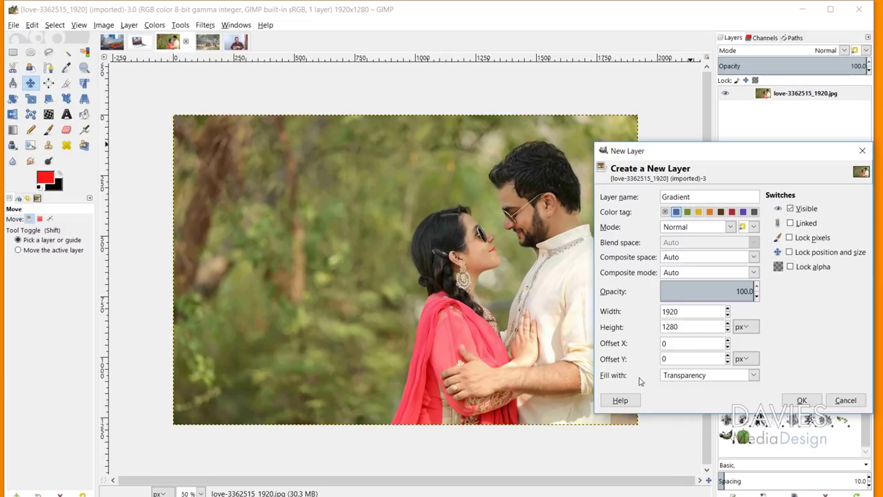
click(754, 374)
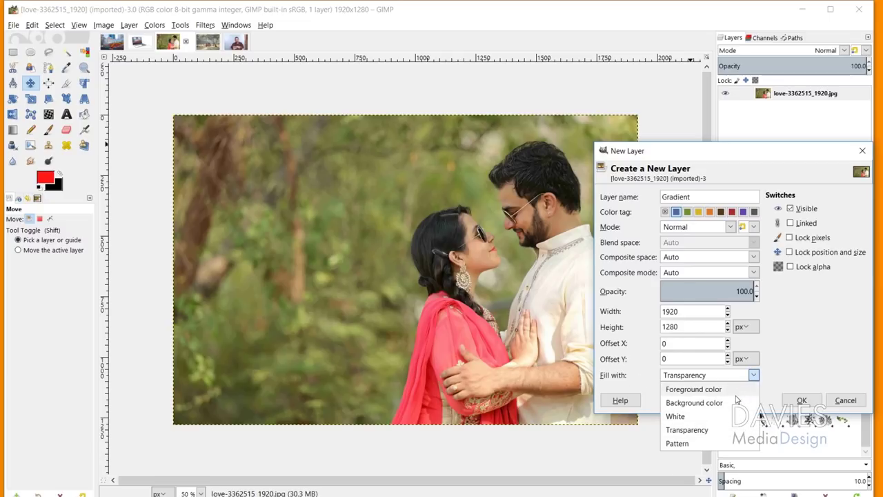
click(757, 377)
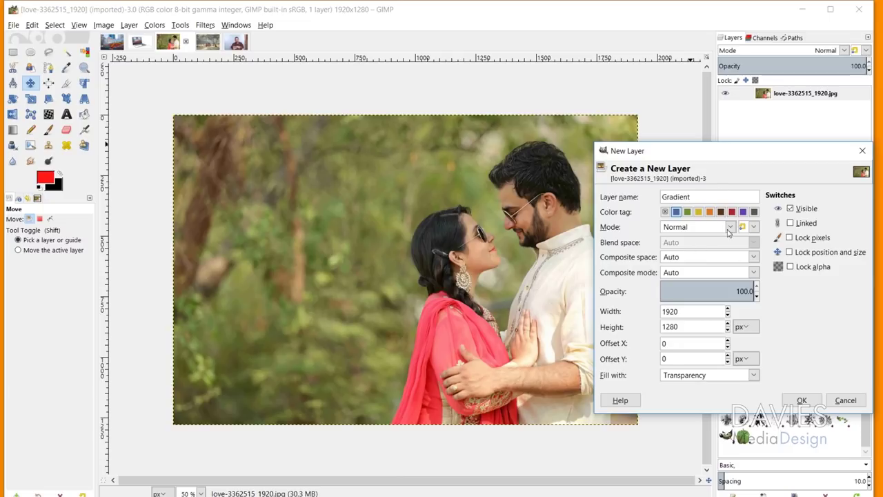
click(801, 401)
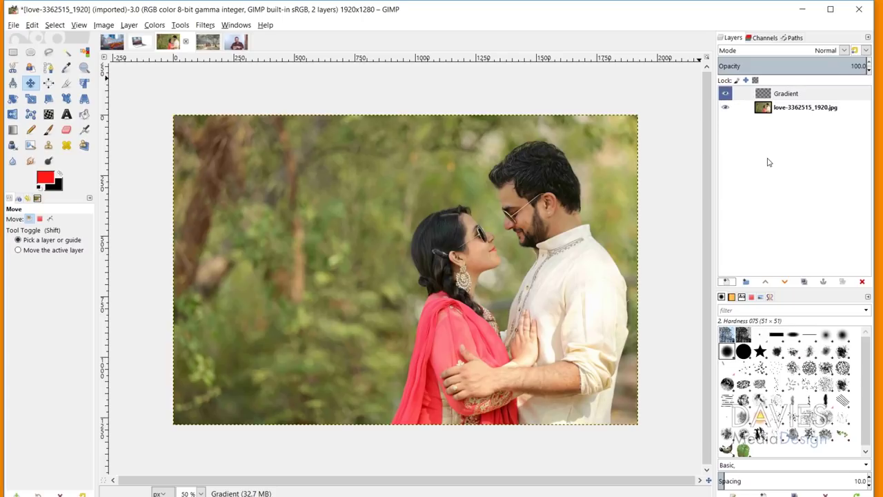
- Set up the Gradient tool with a yellow fff31a foreground and an orange background color
click(13, 129)
click(47, 180)
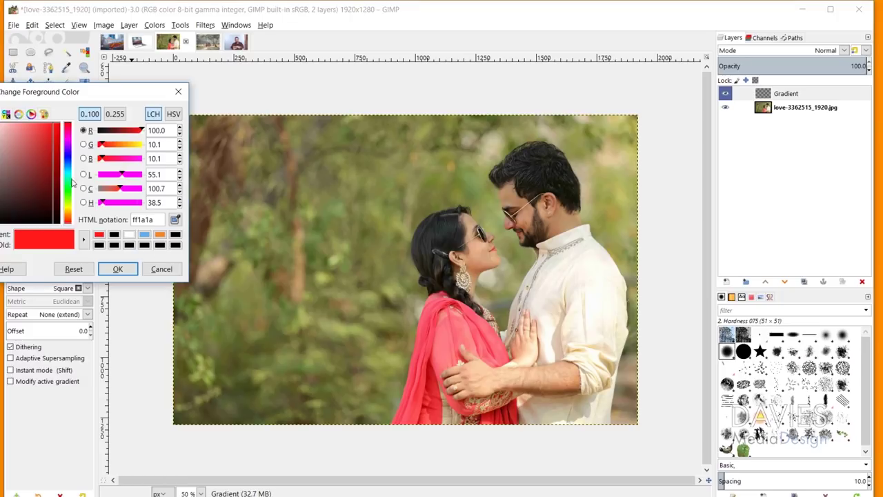
drag(69, 207, 69, 210)
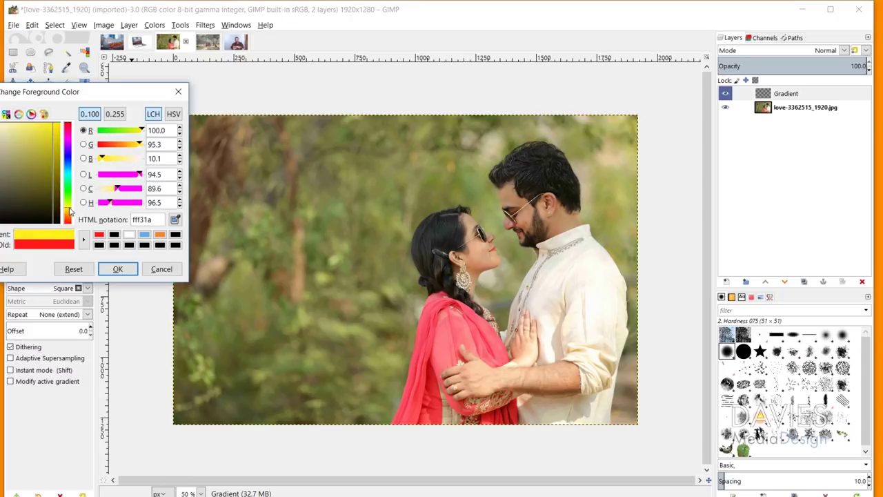
click(118, 269)
click(60, 187)
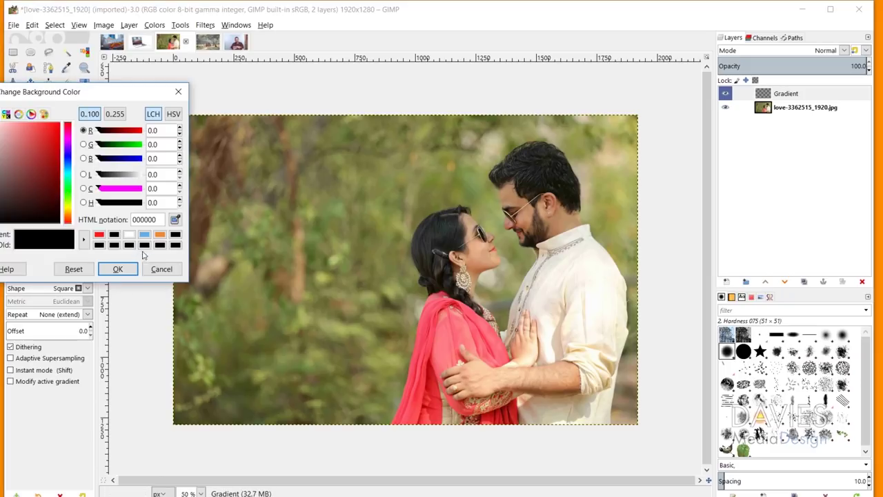
click(160, 235)
click(118, 269)
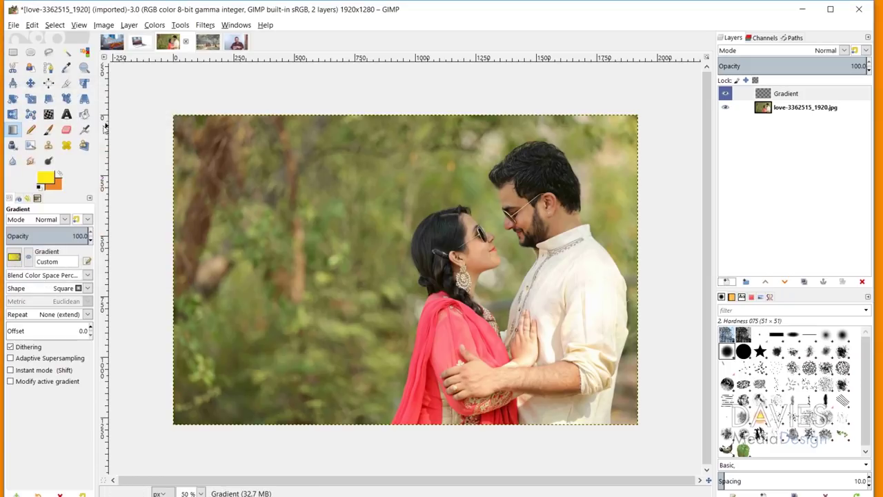
- Fill the Gradient layer with a diagonal FG to BG (RGB) gradient in Linear shape, from the upper-left corner to 1916, 1282
drag(177, 122, 636, 425)
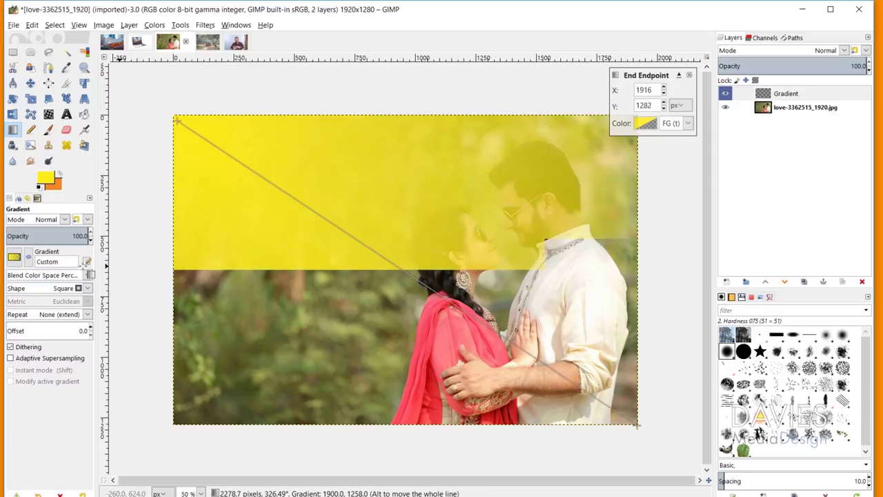
click(14, 257)
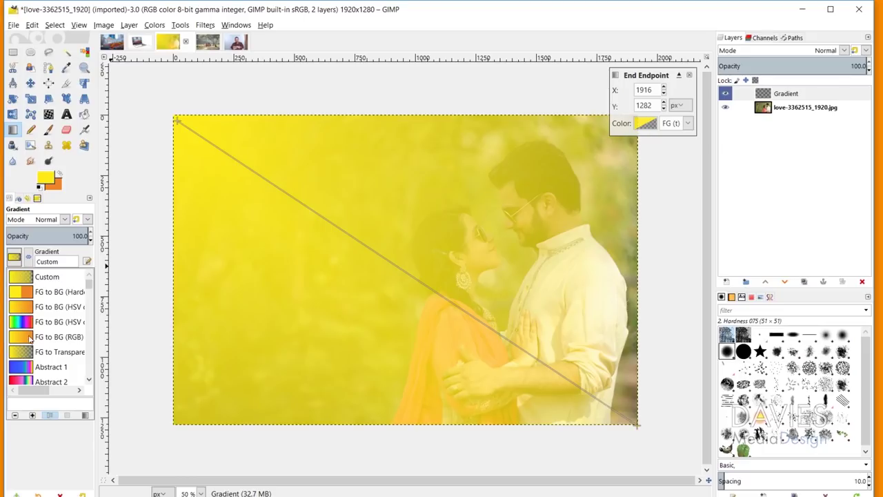
click(24, 342)
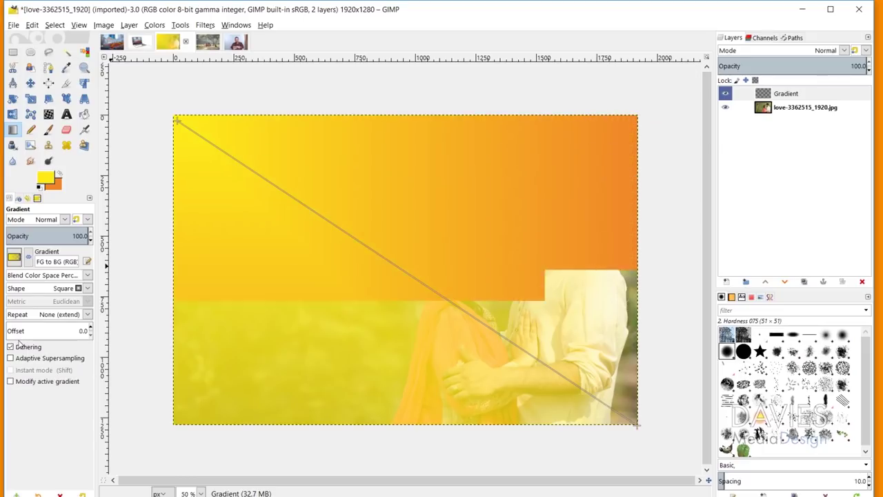
click(87, 289)
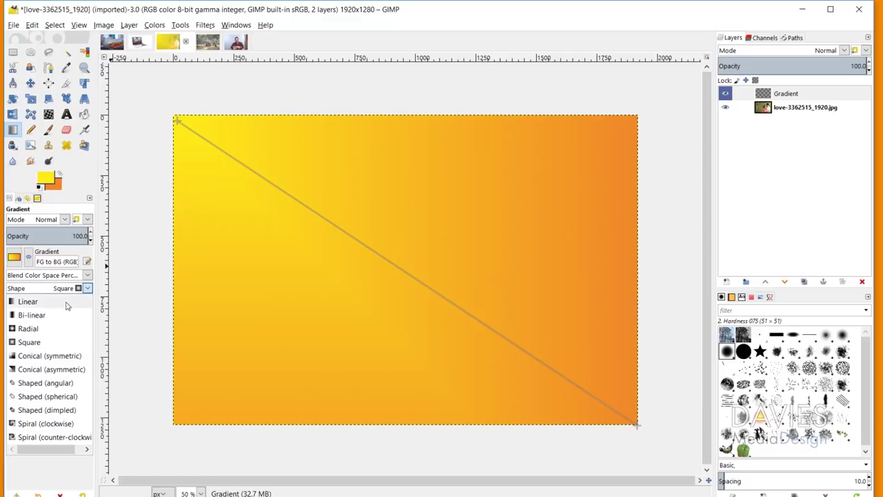
click(89, 292)
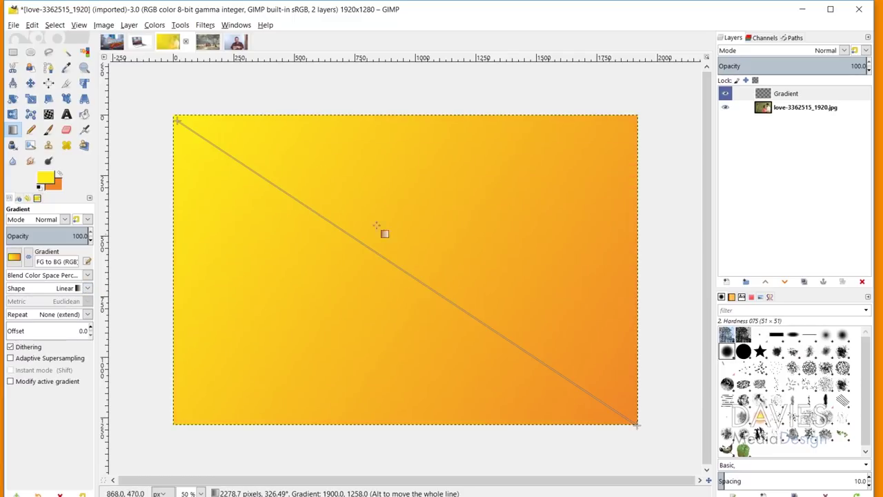
click(31, 83)
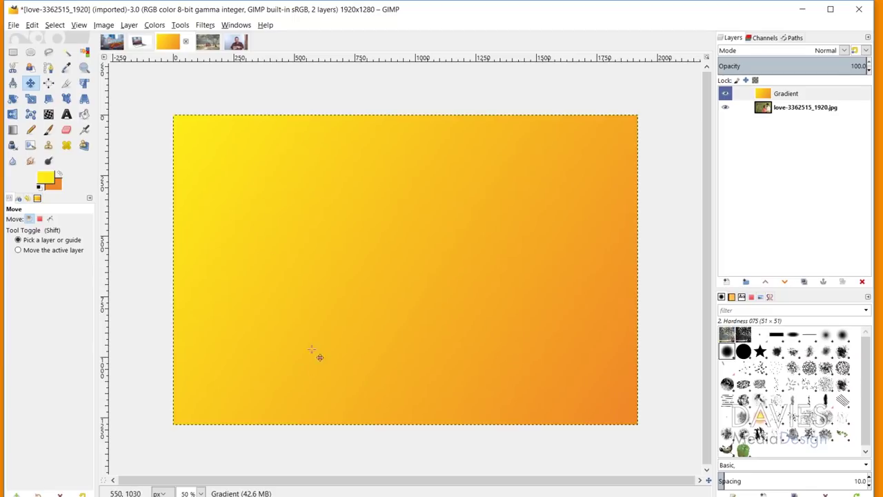
- Copy the year-3358825_1920 photo and paste it into the love-3362515_1920 image as a new layer
click(208, 42)
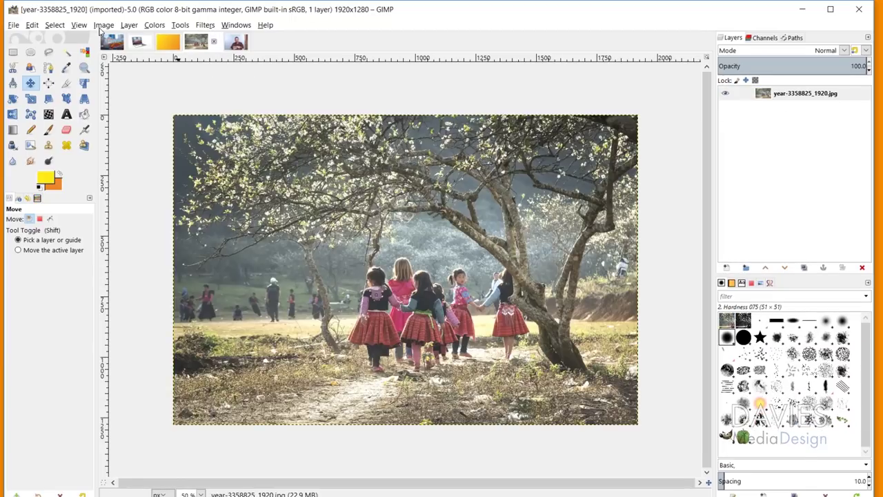
click(31, 24)
click(60, 99)
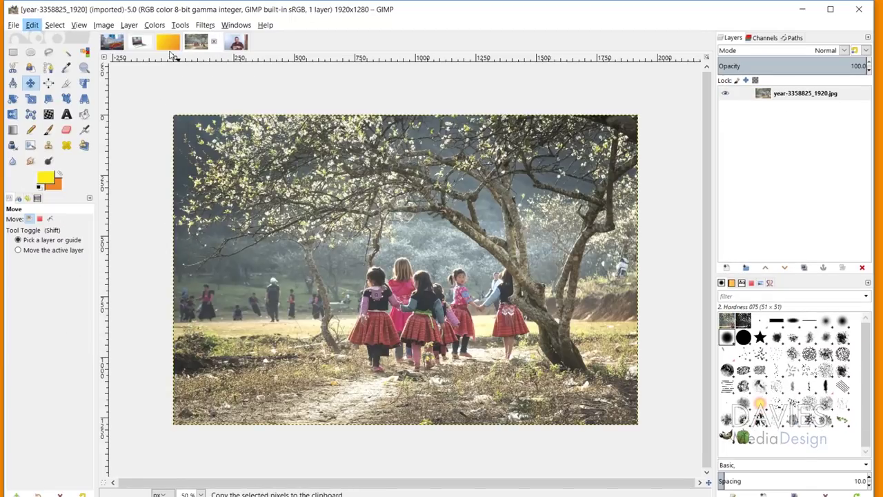
click(169, 42)
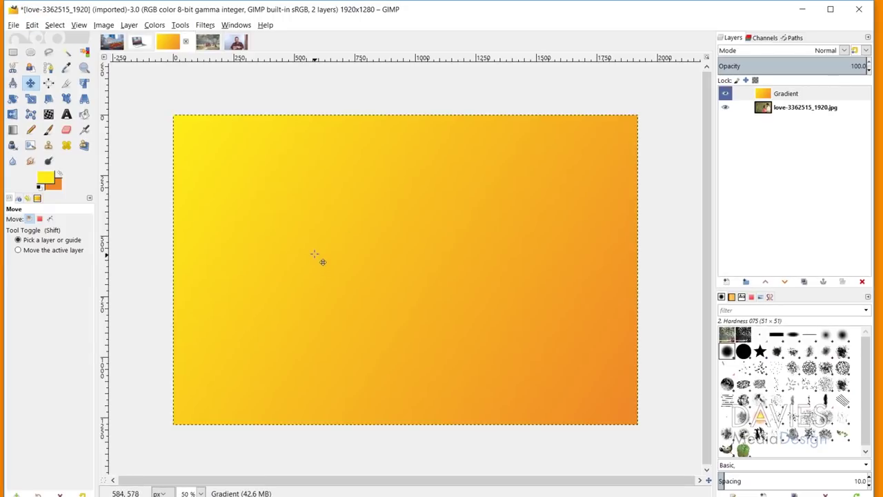
key(alt)
key(ctrl+v)
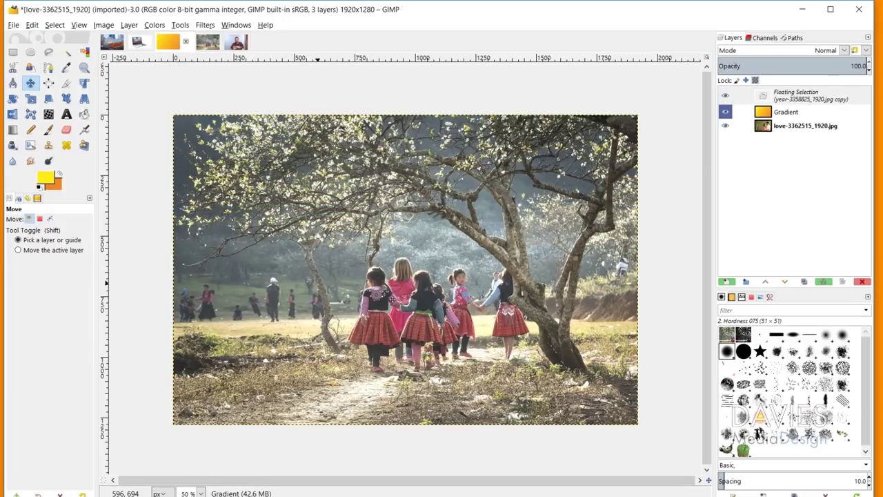
click(725, 97)
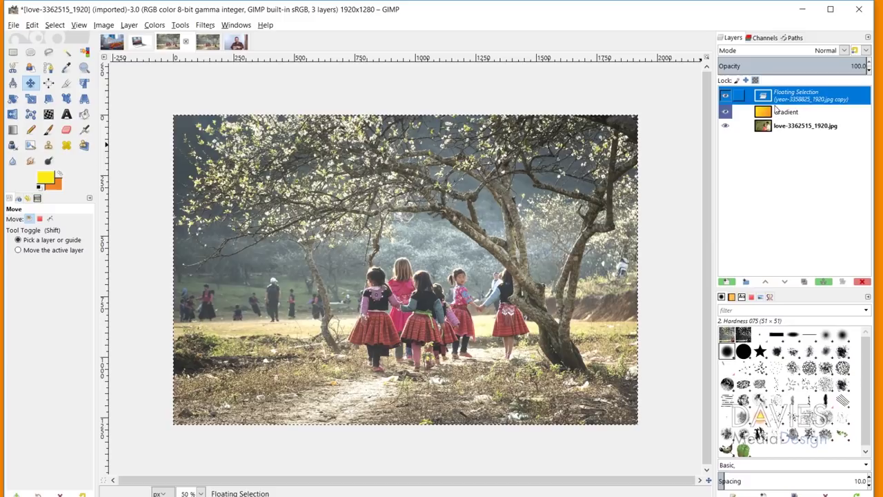
click(726, 282)
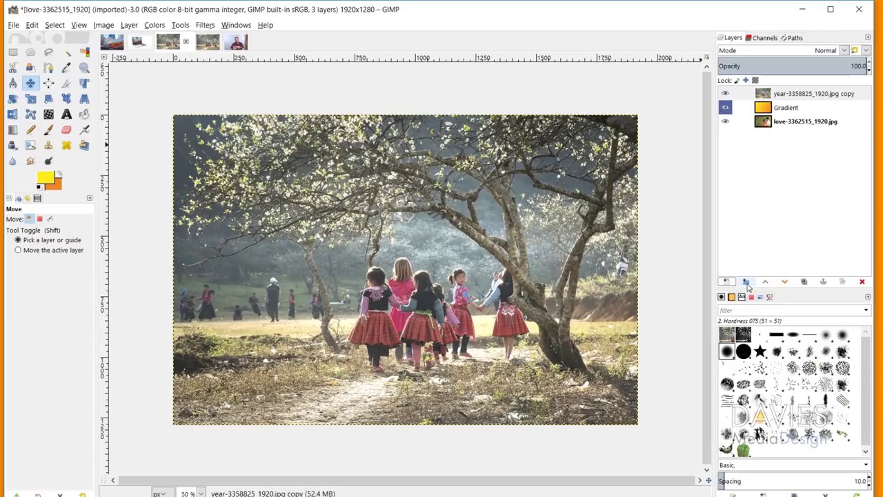
- Create a layer group named Image with Gradient and move the pasted photo and Gradient layers into it, with Gradient above the photo
click(746, 283)
double_click(783, 98)
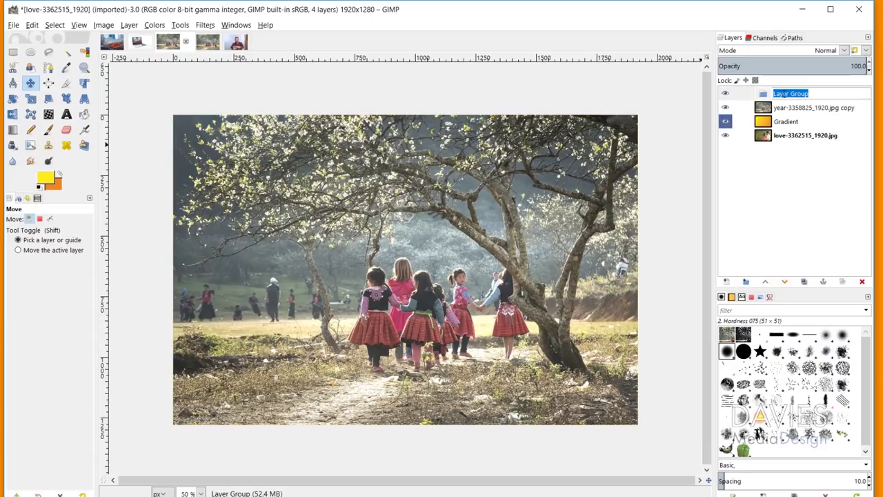
text(Image with G)
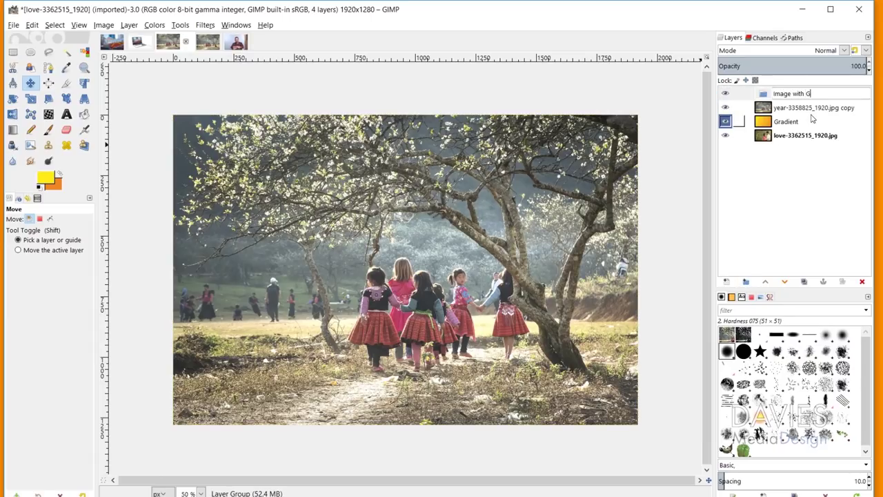
text(radient)
key(Return)
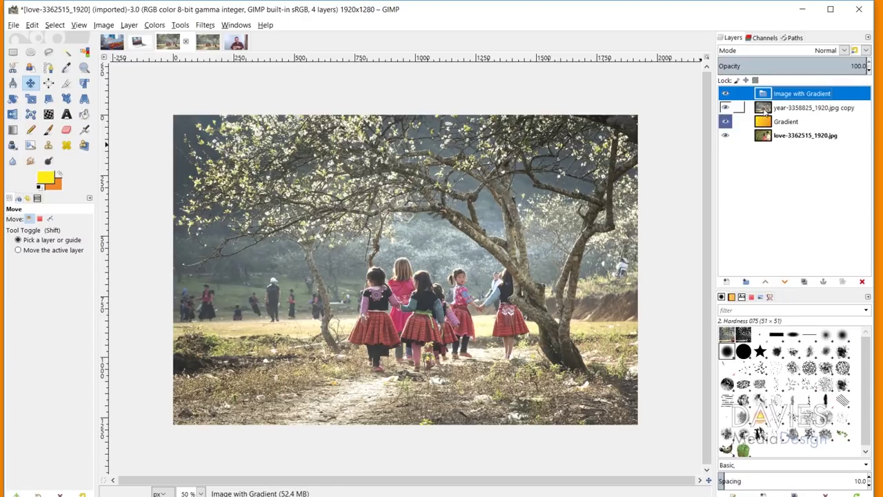
drag(815, 109, 780, 101)
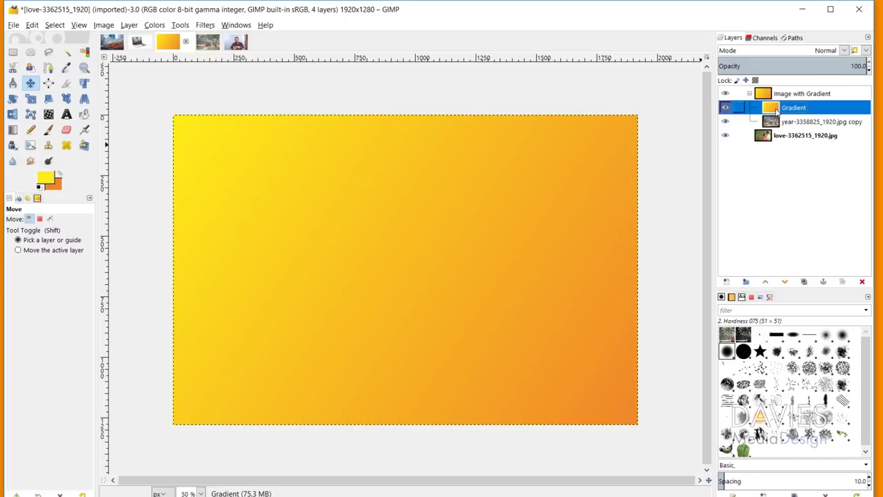
- Add a Black (full transparency) layer mask to the Gradient layer
right_click(777, 112)
click(817, 304)
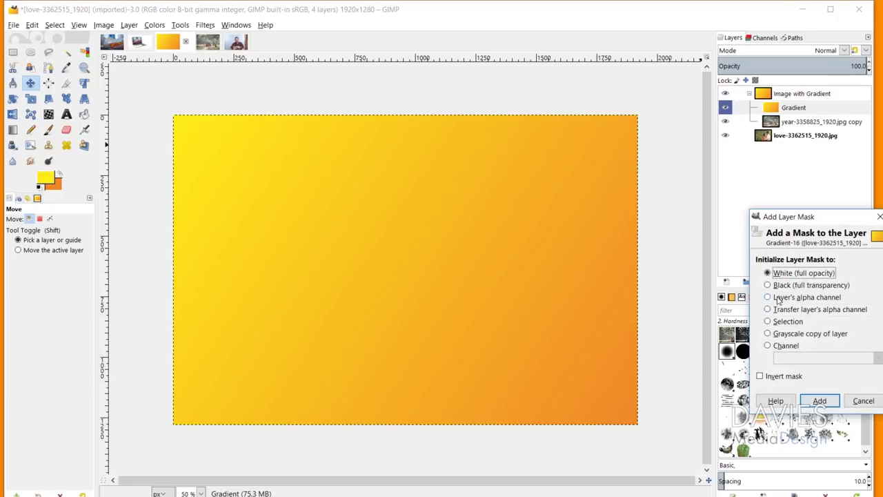
click(768, 285)
click(821, 401)
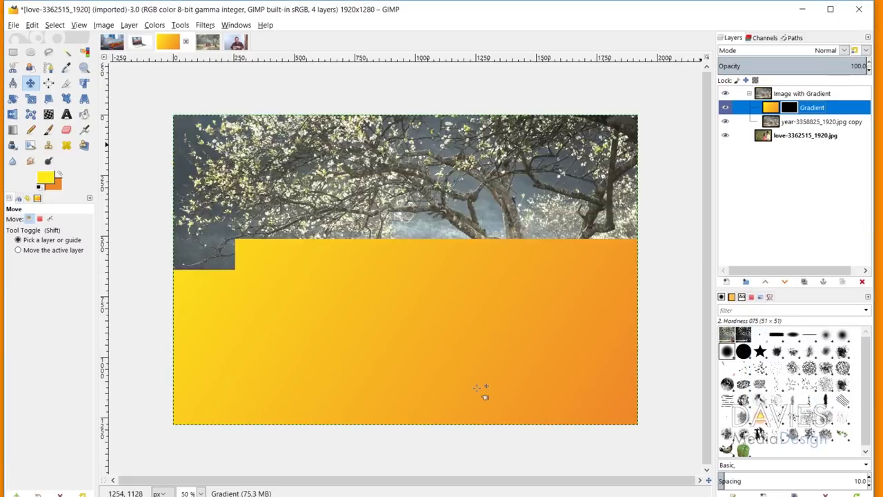
- Add a White (full opacity) layer mask to the year-3358825_1920.jpg copy layer
click(776, 124)
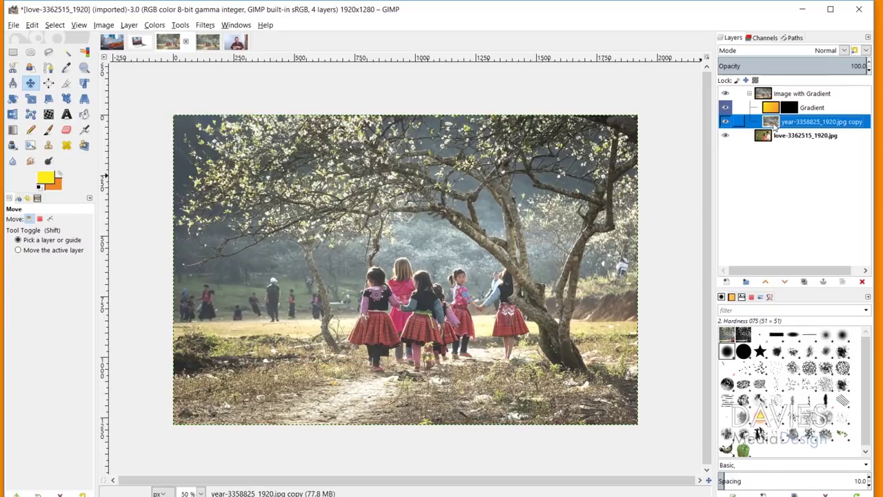
right_click(776, 124)
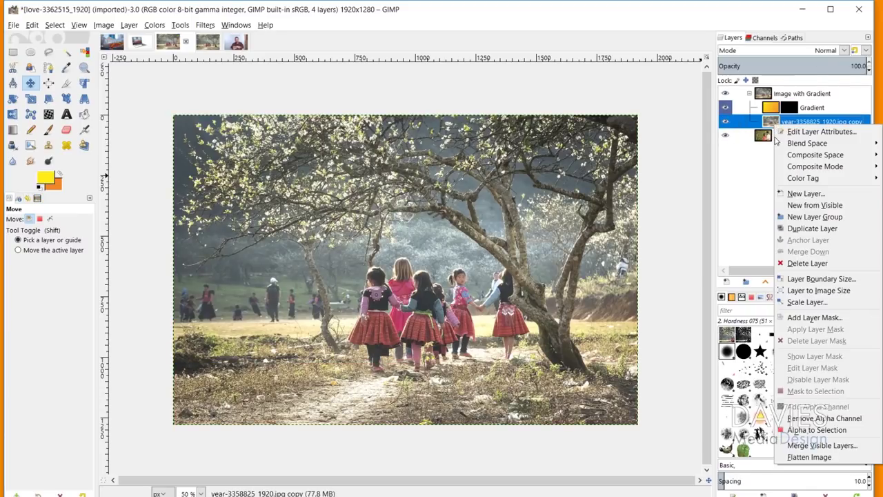
click(814, 317)
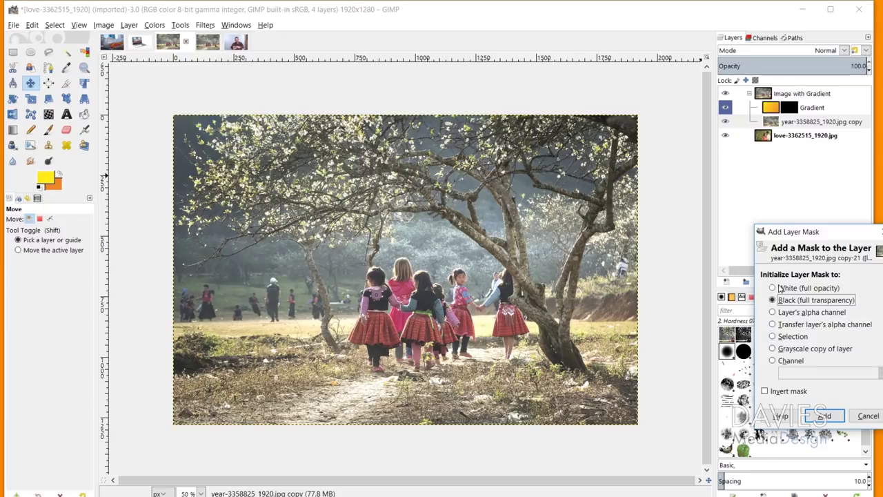
click(776, 289)
click(826, 416)
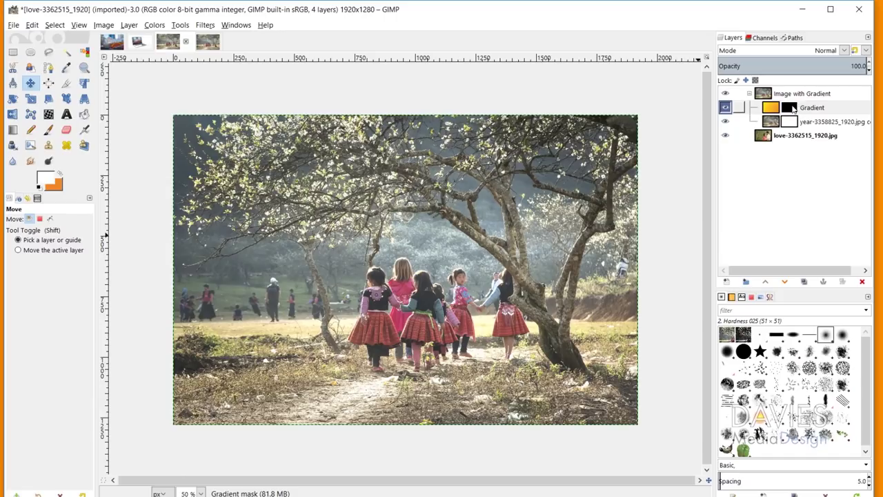
- Paint white on the Gradient layer's mask with the 2. Hardness 025 Paintbrush at size 371.70, covering the image's upper-left area
click(792, 109)
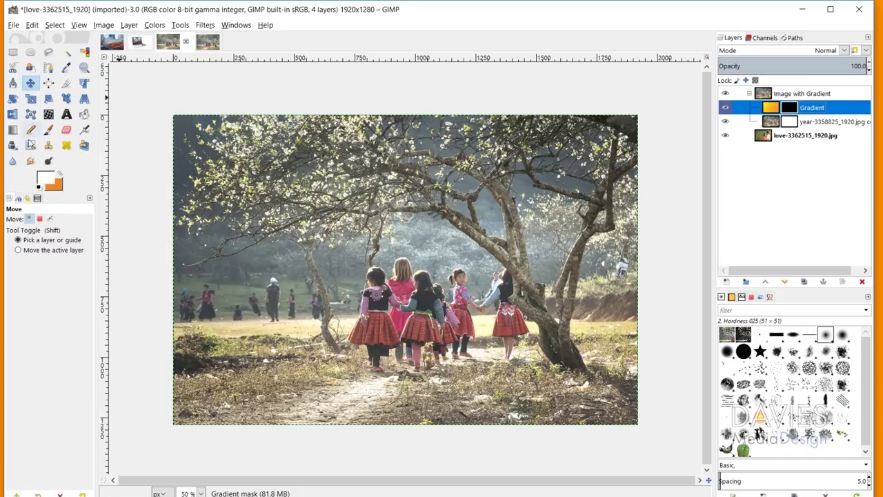
click(47, 130)
click(46, 182)
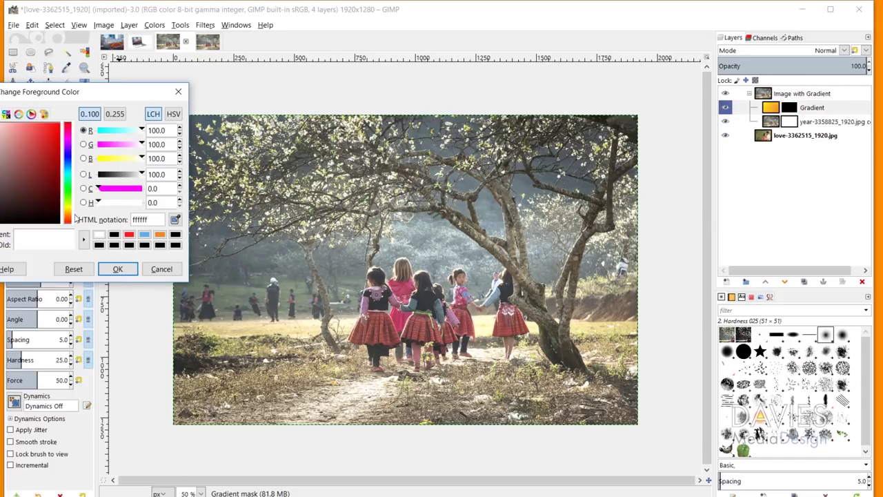
click(117, 268)
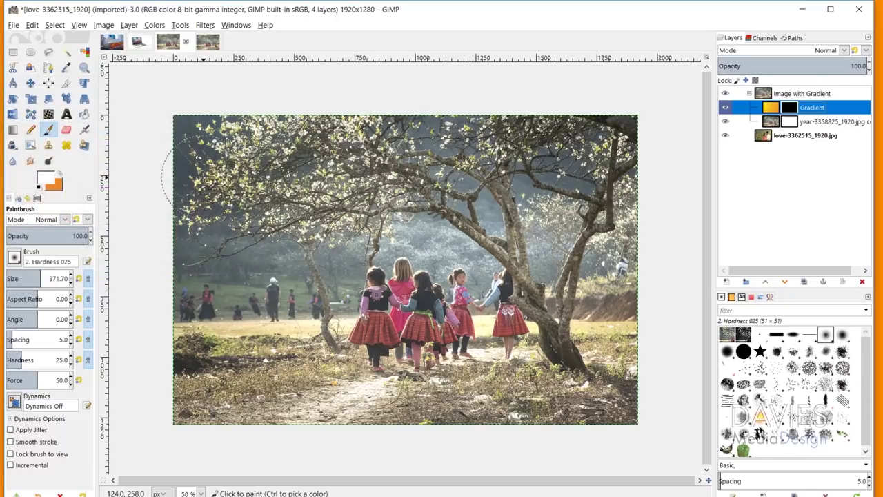
click(14, 258)
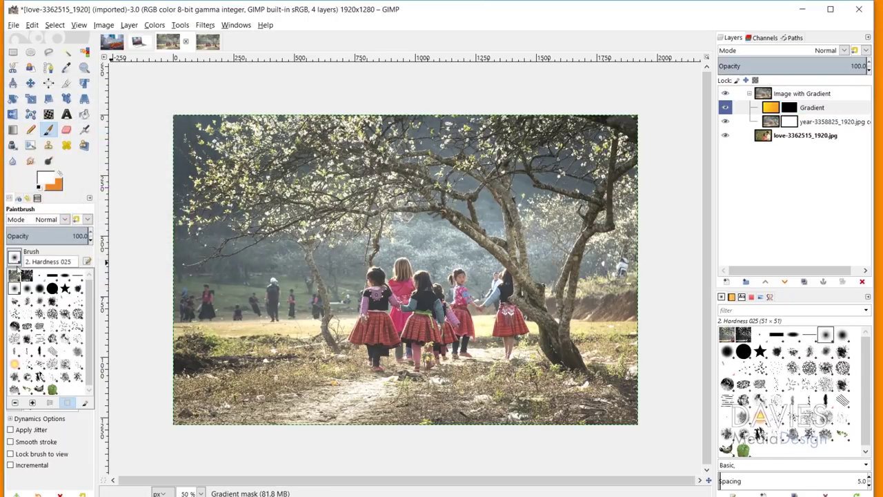
click(14, 257)
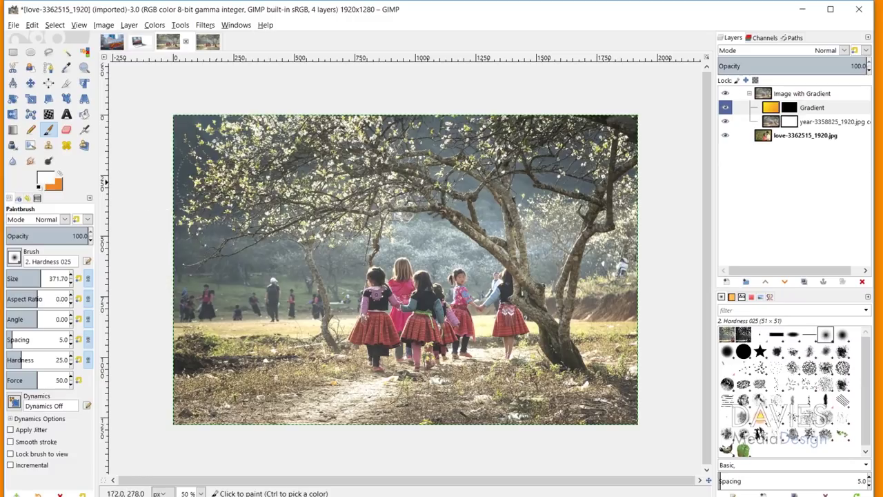
click(192, 147)
mouse_move(192, 147)
mouse_down()
mouse_move(183, 172)
mouse_move(272, 112)
mouse_move(227, 171)
mouse_move(207, 218)
mouse_move(333, 125)
mouse_move(269, 210)
mouse_move(175, 302)
mouse_move(250, 271)
mouse_move(299, 218)
mouse_move(349, 133)
mouse_move(380, 112)
mouse_move(325, 200)
mouse_move(207, 311)
mouse_move(167, 331)
mouse_move(178, 234)
mouse_move(172, 138)
mouse_move(305, 142)
mouse_up()
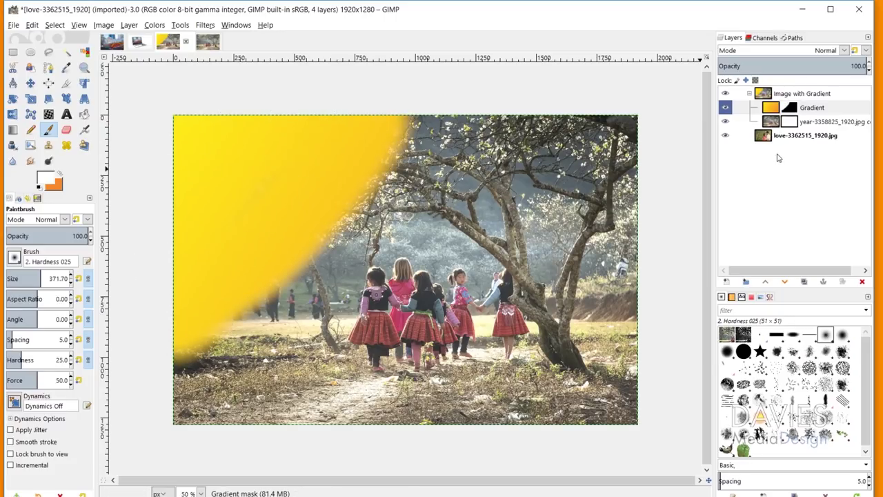
- Set the blend mode of the Gradient layer itself, not its mask, to Overlay
click(773, 106)
click(771, 109)
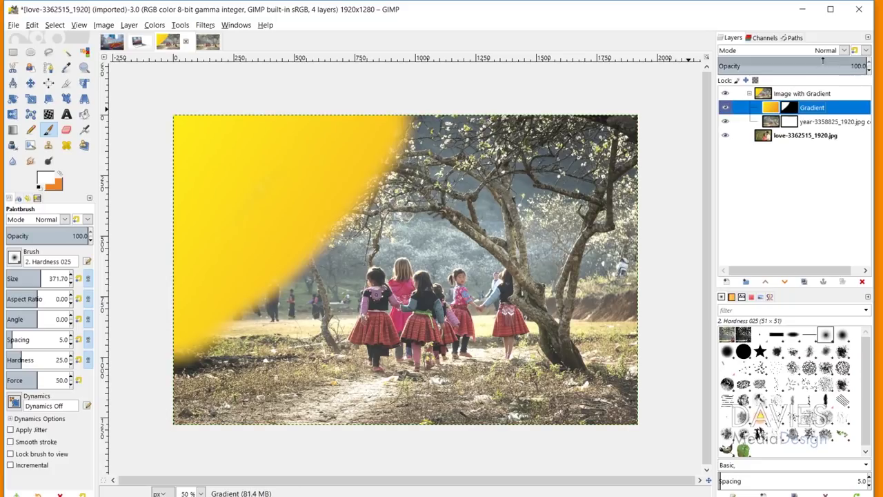
click(843, 50)
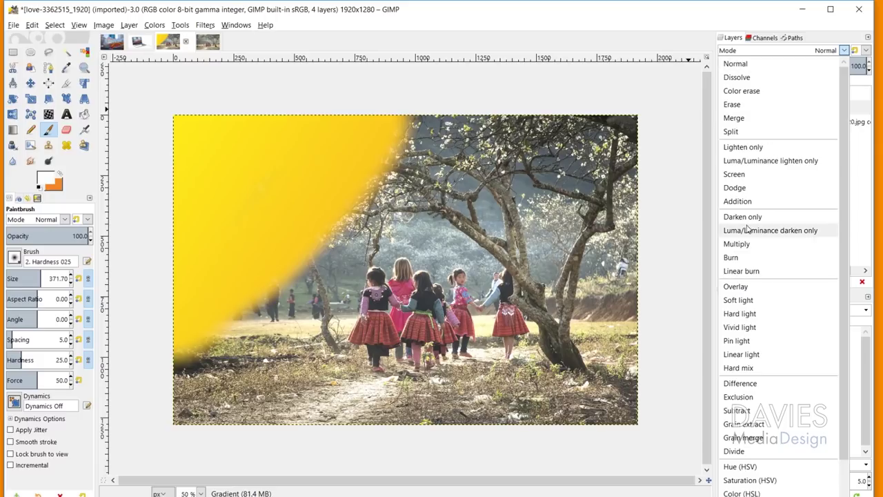
scroll(772, 263, down, 2)
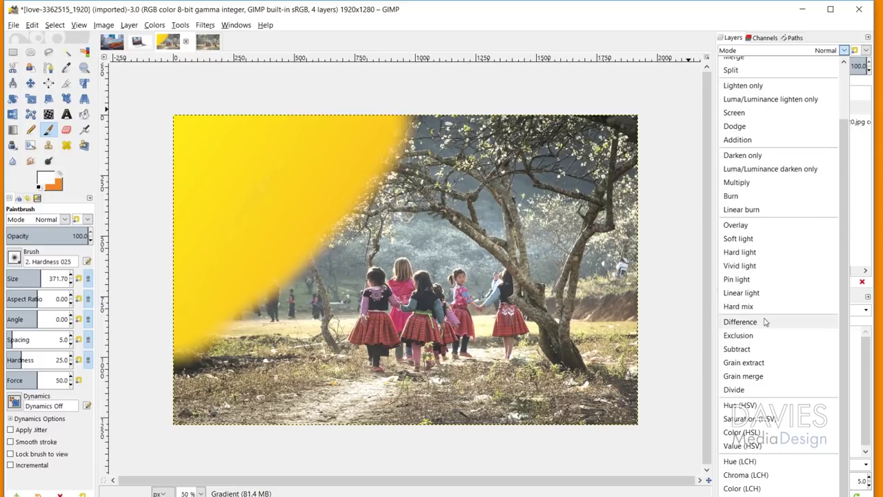
click(775, 227)
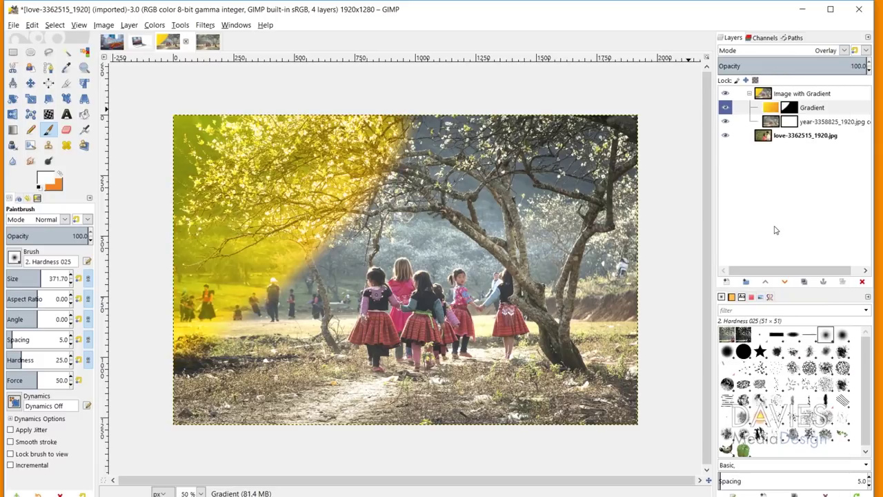
- Paint black on the year-3358825_1920.jpg copy layer's mask over the girls and the lower-left part of the photo
click(755, 111)
click(792, 125)
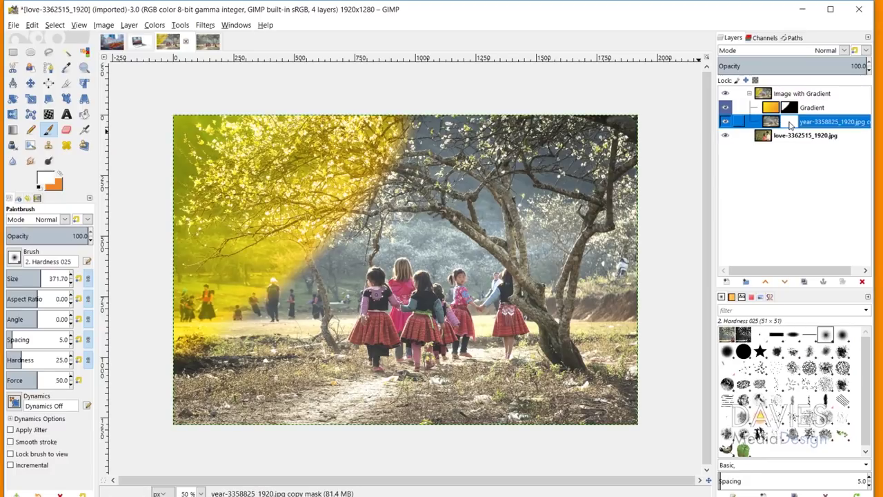
click(49, 182)
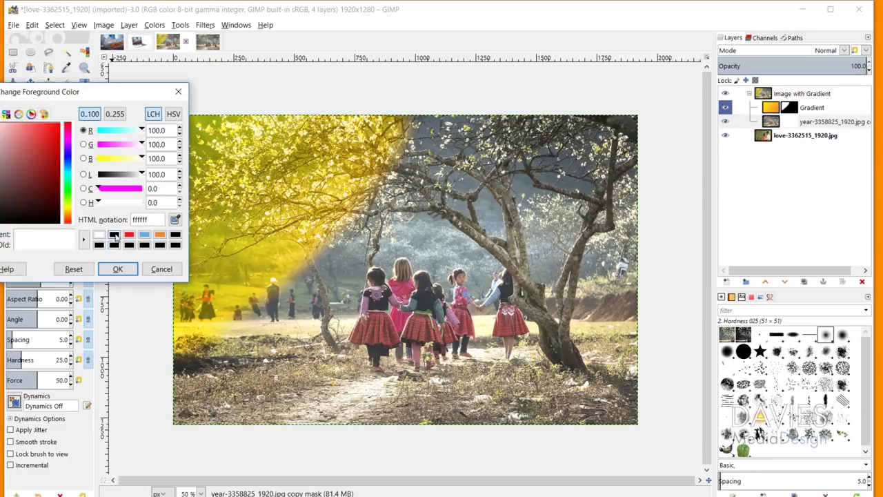
click(114, 235)
click(117, 269)
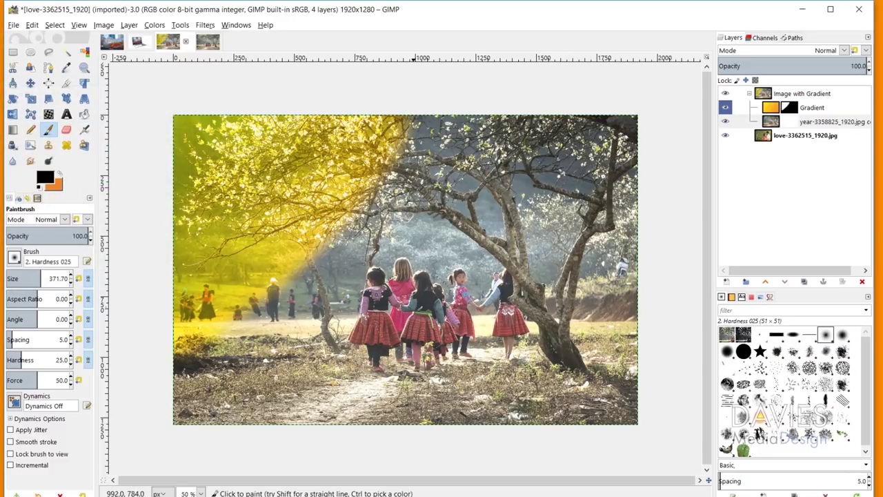
mouse_move(408, 332)
mouse_down()
mouse_move(386, 332)
mouse_move(387, 303)
mouse_move(433, 282)
mouse_move(449, 303)
mouse_move(372, 345)
mouse_move(359, 266)
mouse_move(500, 316)
mouse_move(385, 387)
mouse_move(260, 300)
mouse_move(179, 302)
mouse_move(265, 324)
mouse_move(158, 361)
mouse_move(167, 385)
mouse_move(397, 408)
mouse_up()
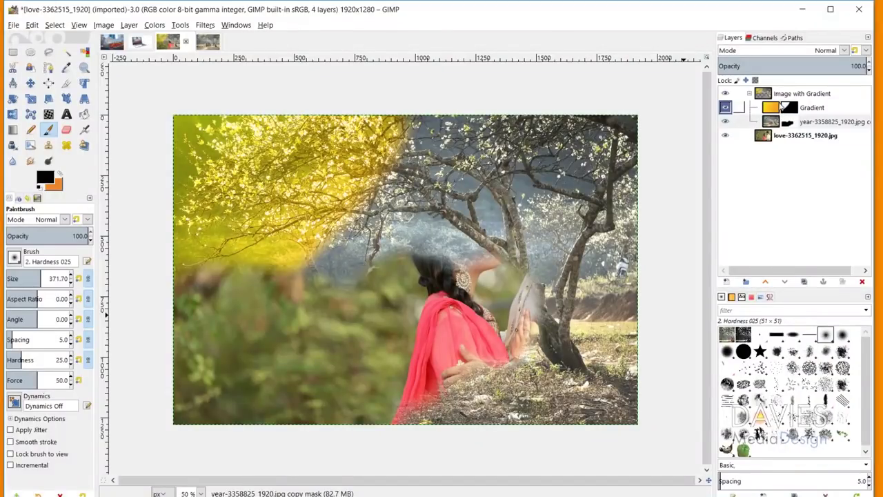
- Add a Black (full transparency) layer mask to the Image with Gradient layer group
click(784, 100)
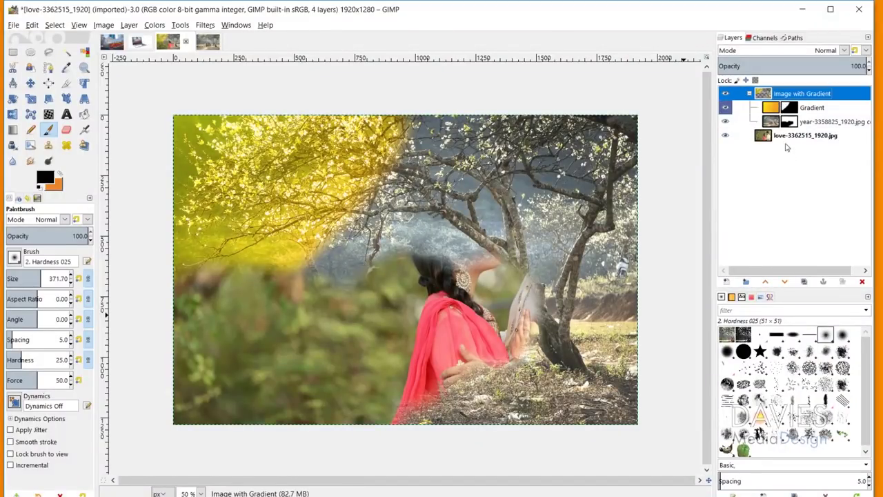
right_click(772, 98)
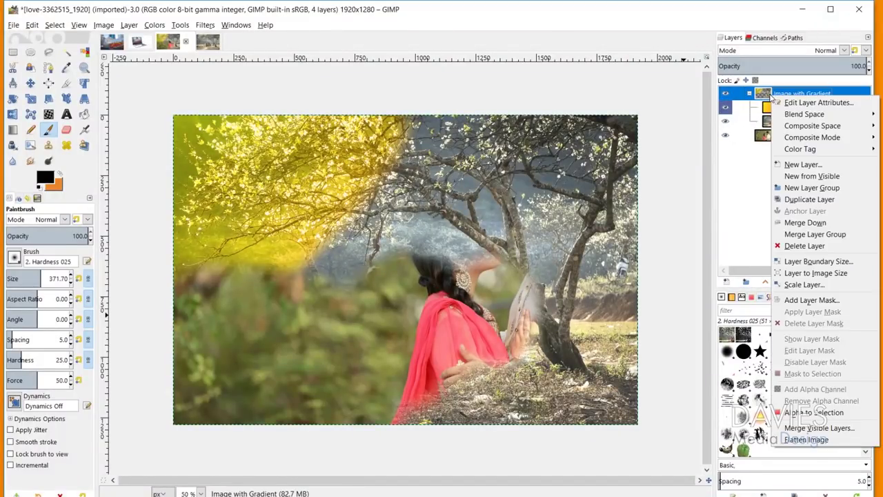
click(835, 301)
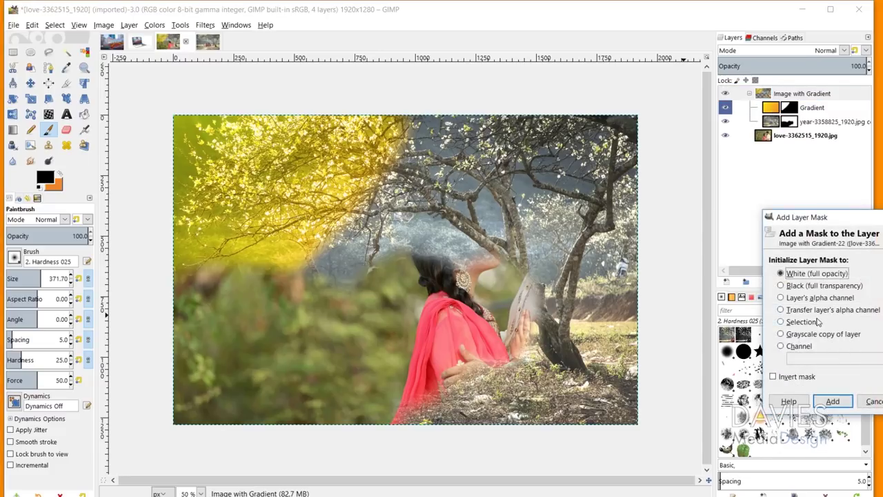
click(786, 286)
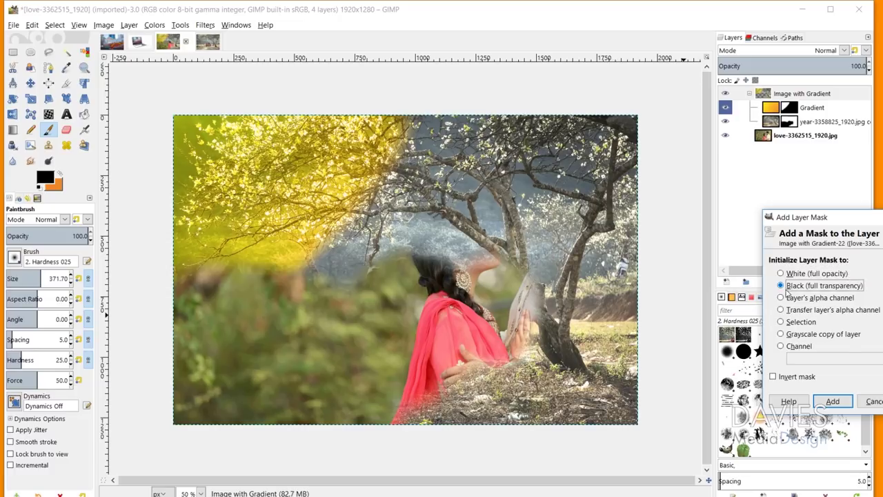
click(828, 403)
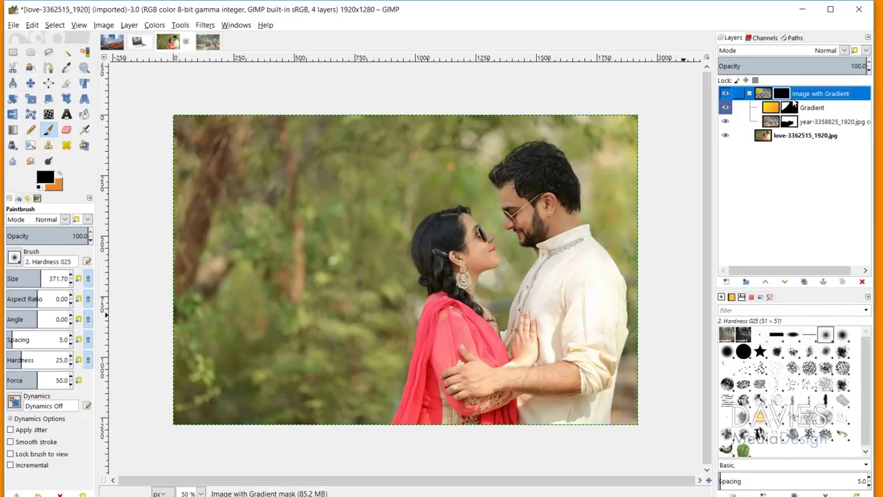
- Apply a white FG to Transparent linear gradient on the group's mask, running diagonally from the upper-left area toward the image centre
click(13, 131)
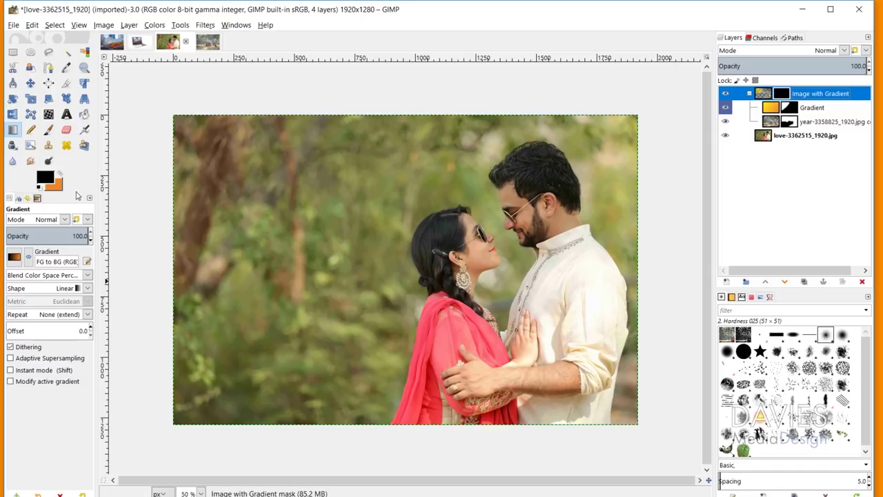
click(44, 178)
click(114, 234)
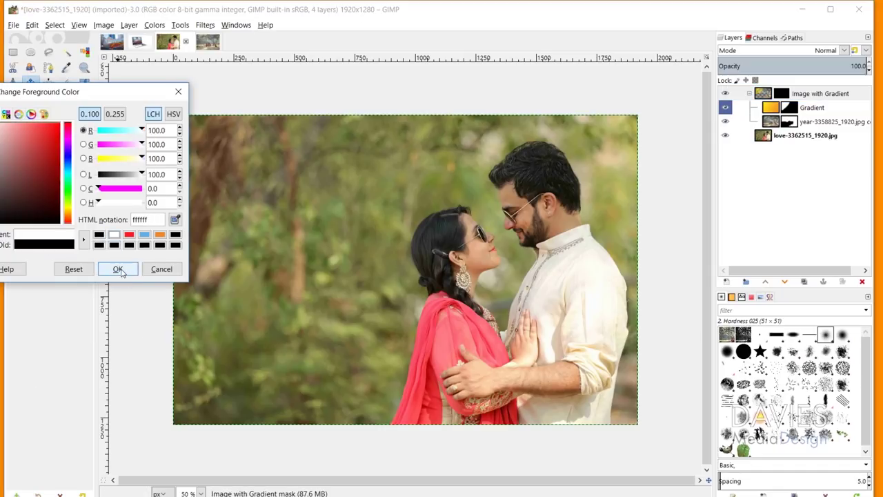
click(119, 270)
mouse_move(217, 150)
mouse_down()
mouse_move(332, 234)
mouse_move(332, 267)
mouse_up()
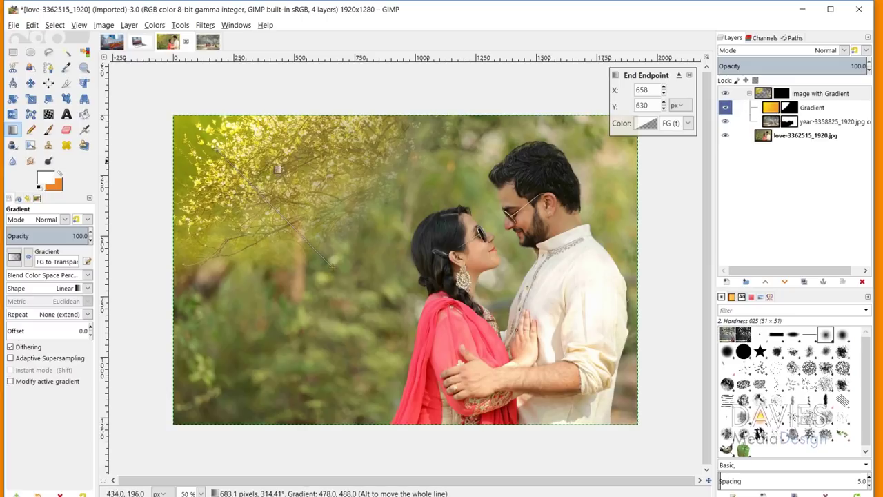
drag(333, 269, 396, 298)
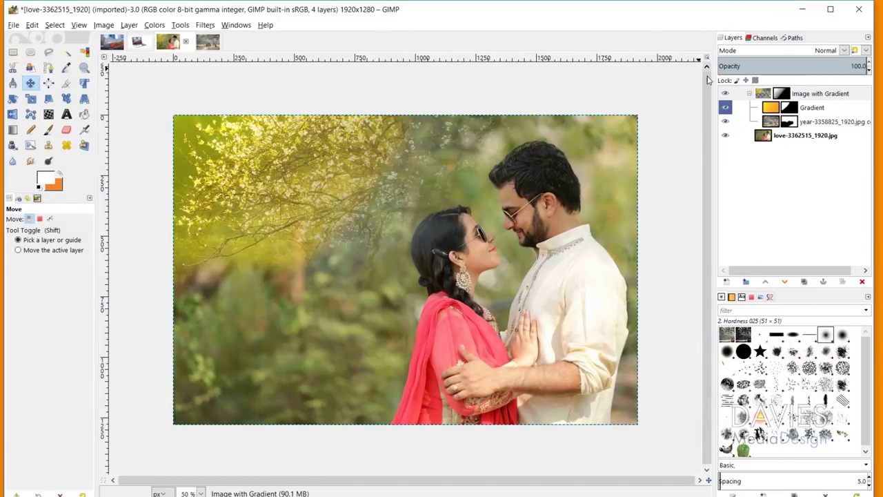
- Look through the default blend modes available for the Image with Gradient group, including Pass through
click(767, 96)
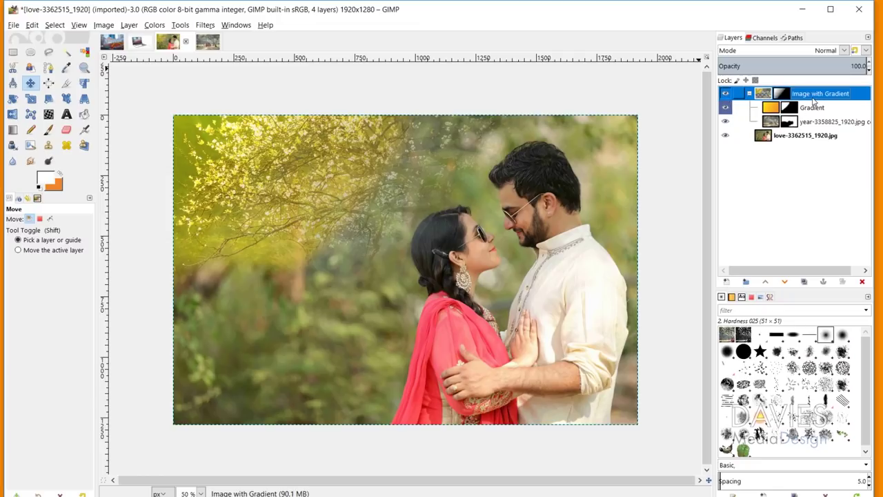
click(844, 51)
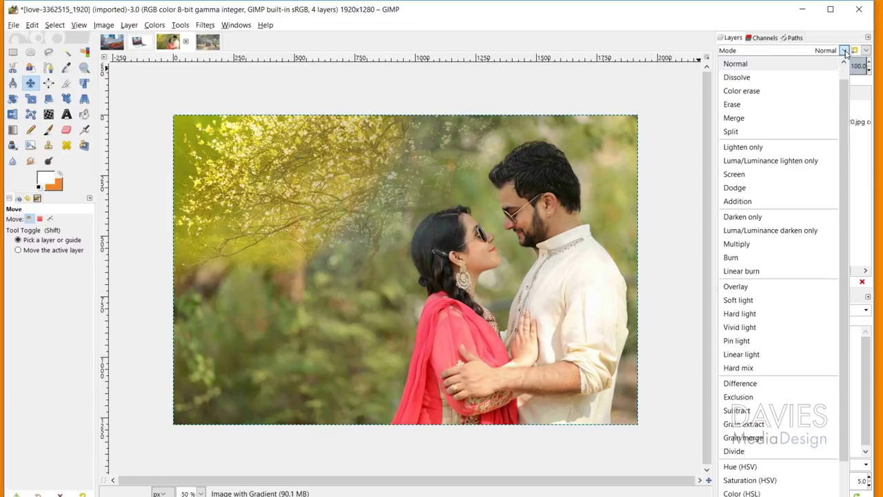
scroll(770, 136, up, 1)
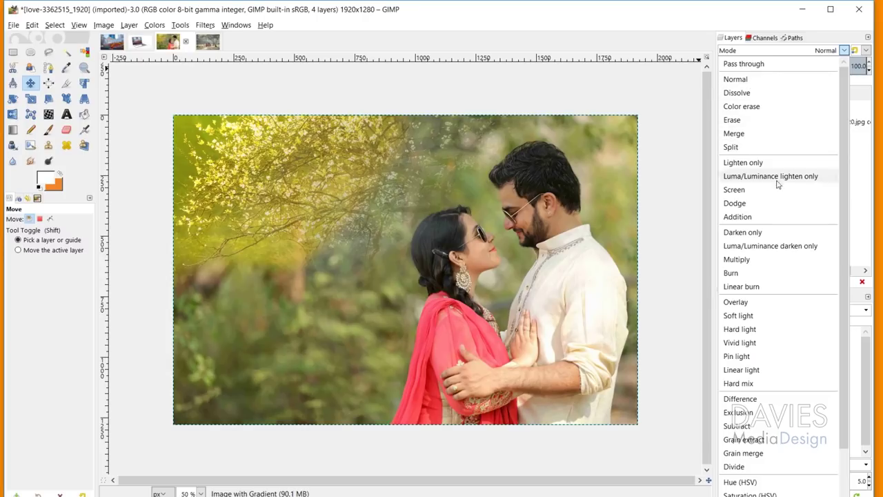
click(864, 54)
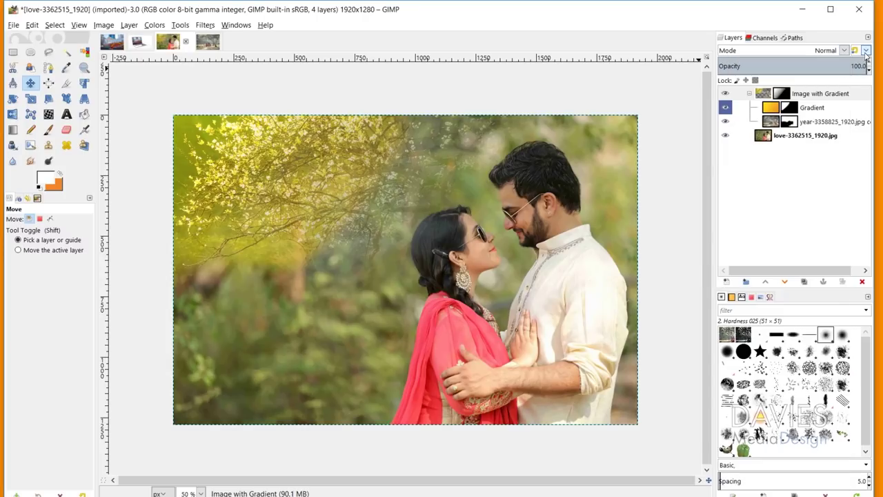
- Switch the group's blend modes to the Legacy set and examine the legacy modes on offer
click(866, 54)
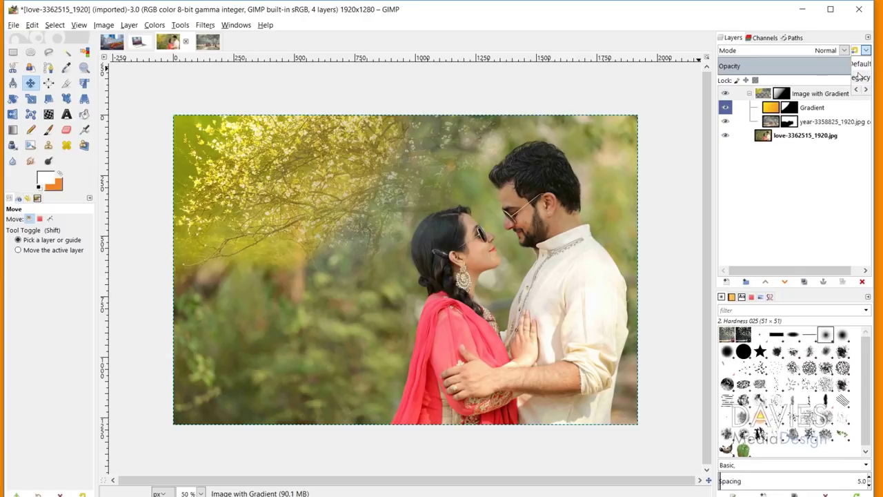
click(856, 81)
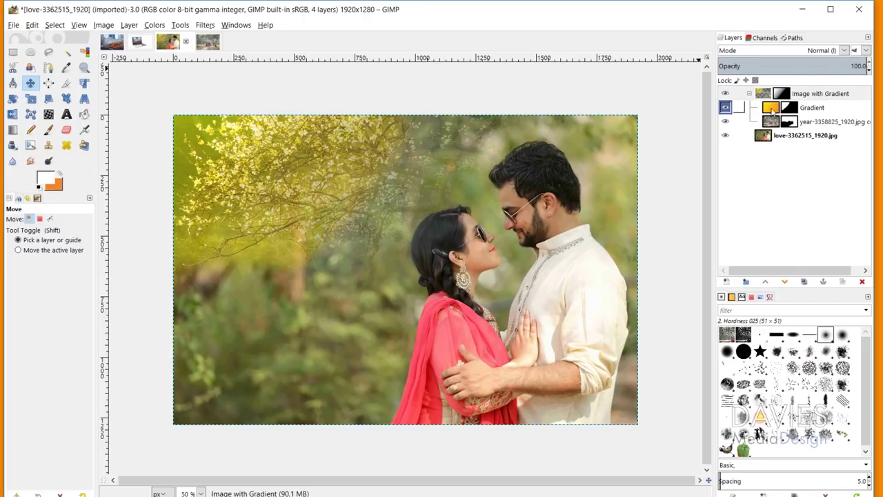
click(843, 51)
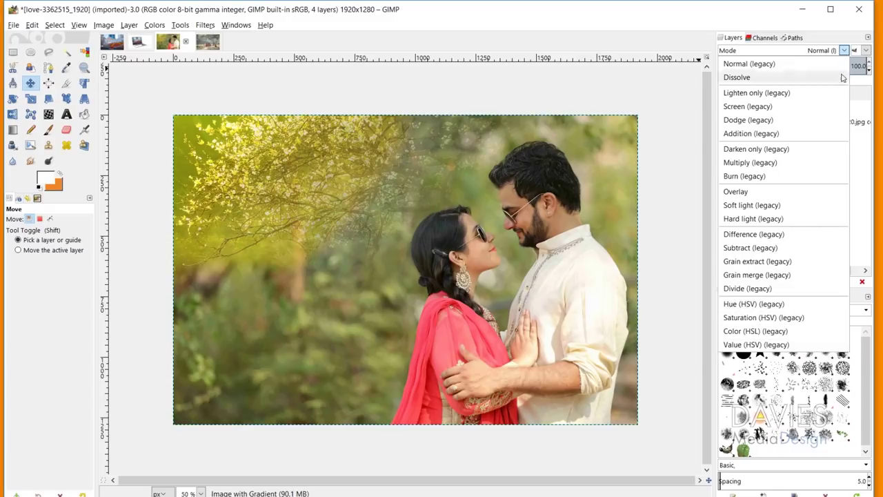
- Return the group's blend modes to the Default set and look through the available modes
click(866, 51)
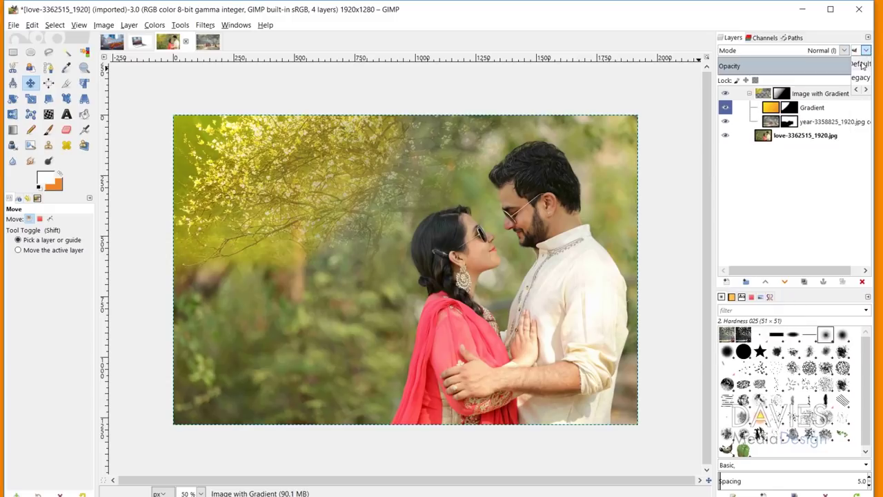
click(862, 63)
click(814, 50)
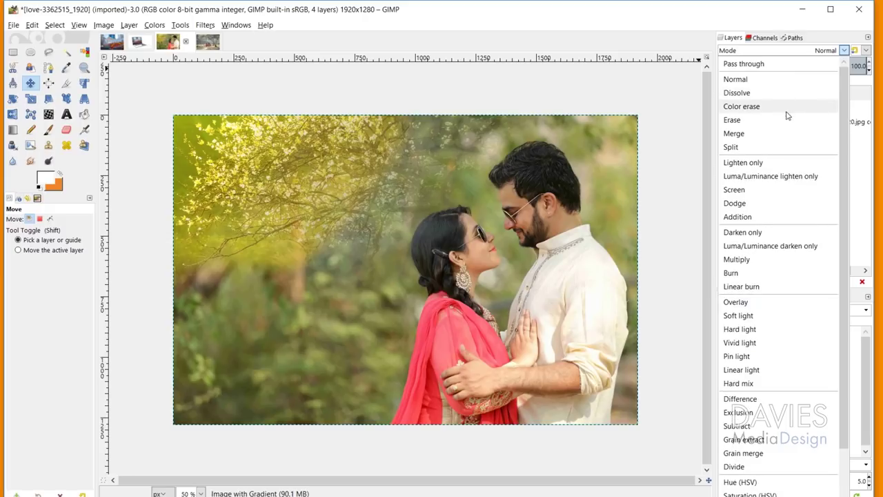
scroll(799, 205, down, 2)
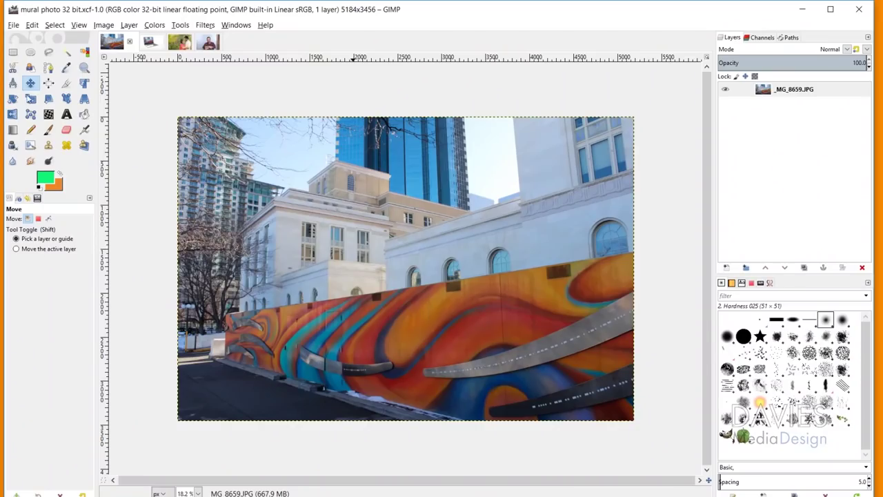
- Compare the Paintbrush tool's options and brush list with those of the MyPaint Brush tool
click(31, 146)
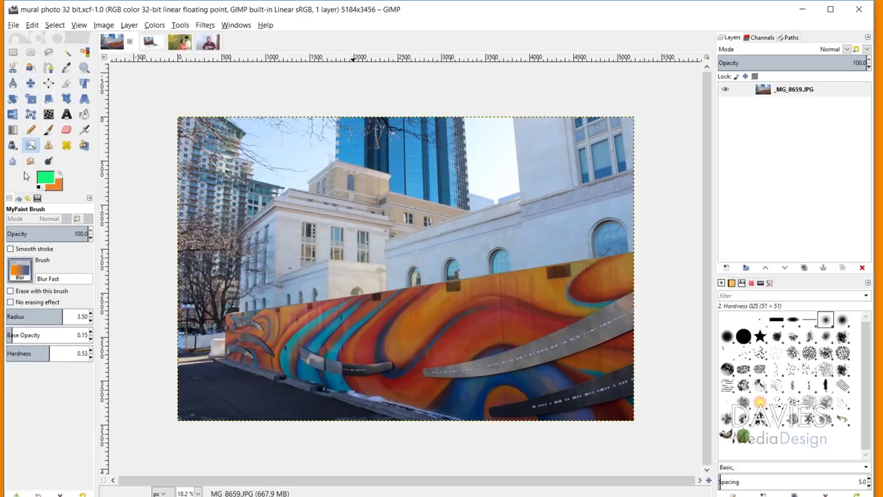
click(49, 132)
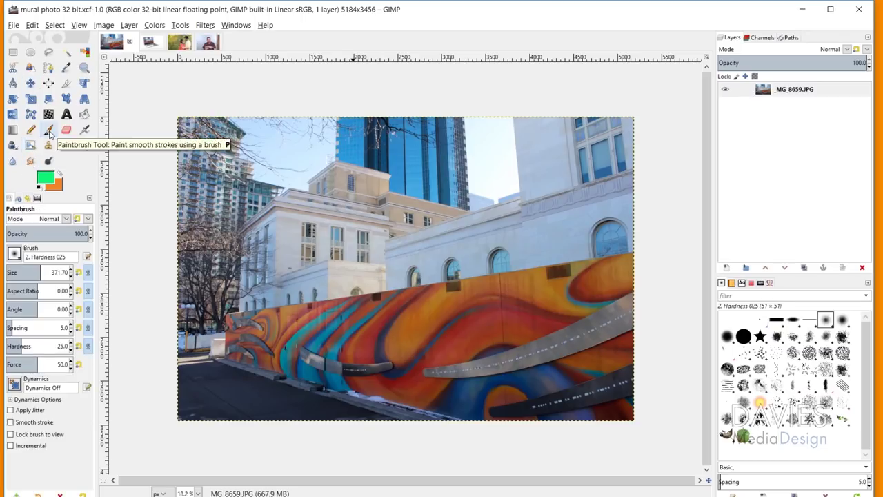
click(15, 255)
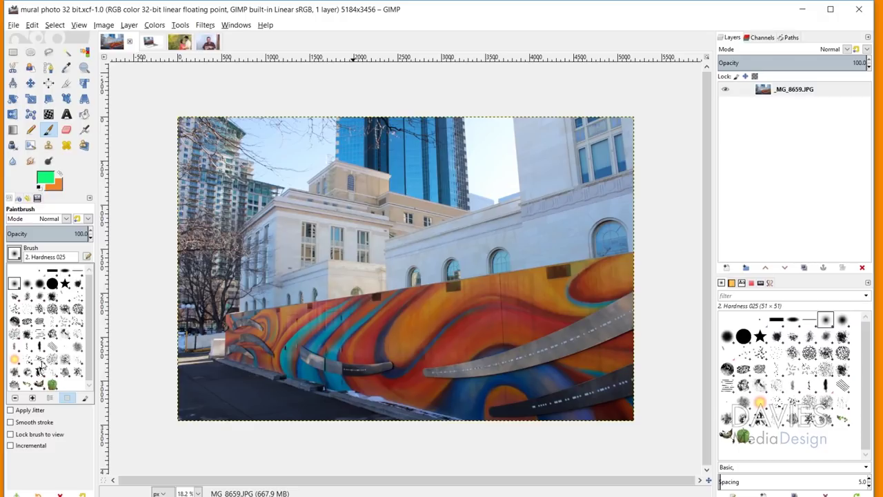
click(30, 146)
click(30, 145)
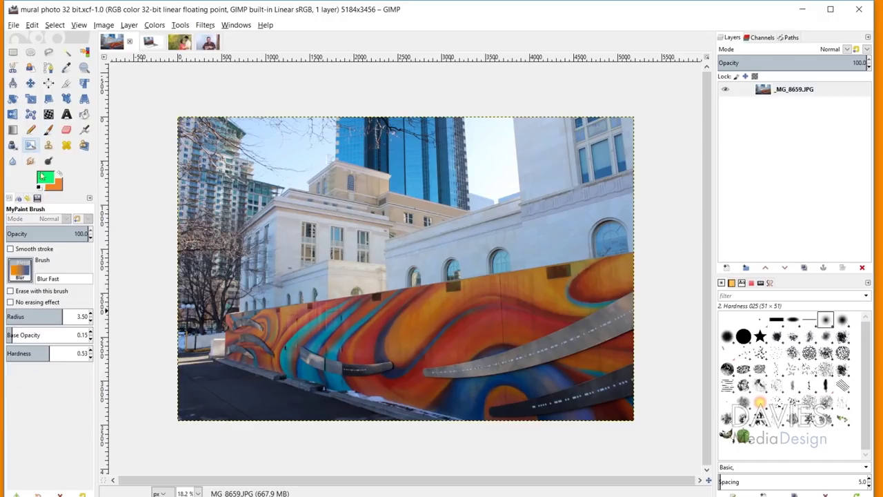
- Preview the 2B pencil, 4H pencil, ballpen and acrylic 05 paint MyPaint brushes and look through the rest of the brush collection
click(20, 270)
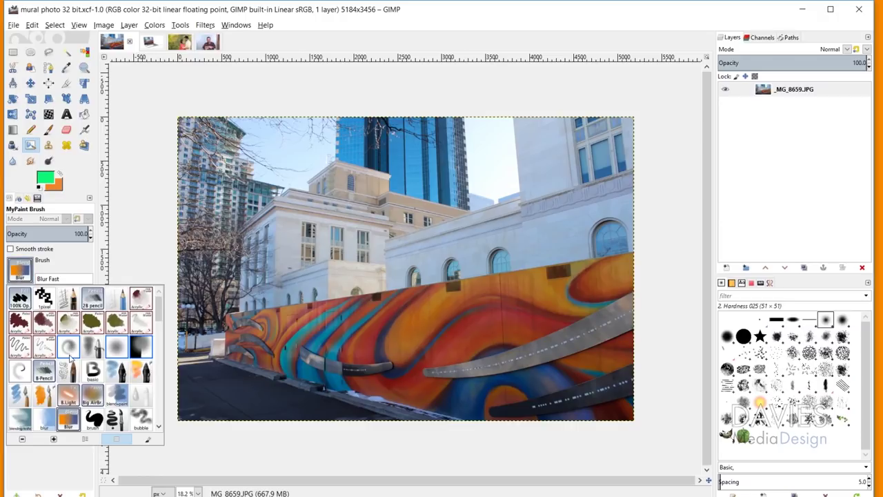
double_click(69, 305)
click(20, 270)
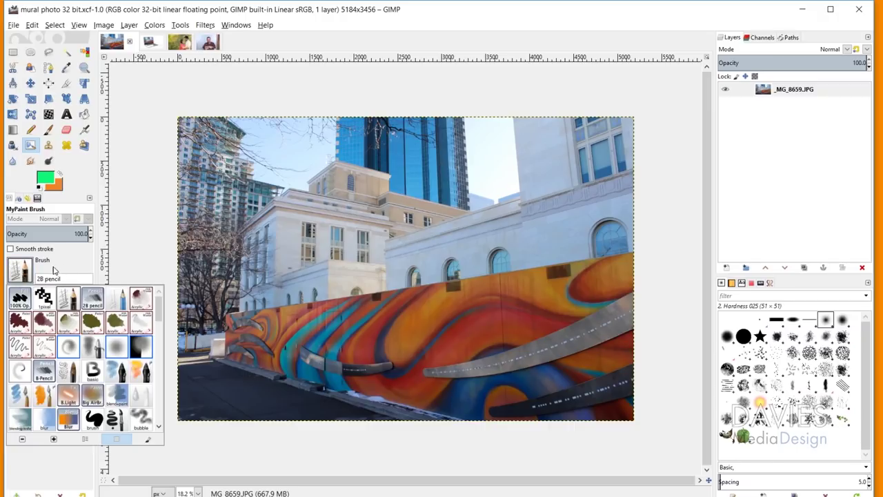
double_click(127, 302)
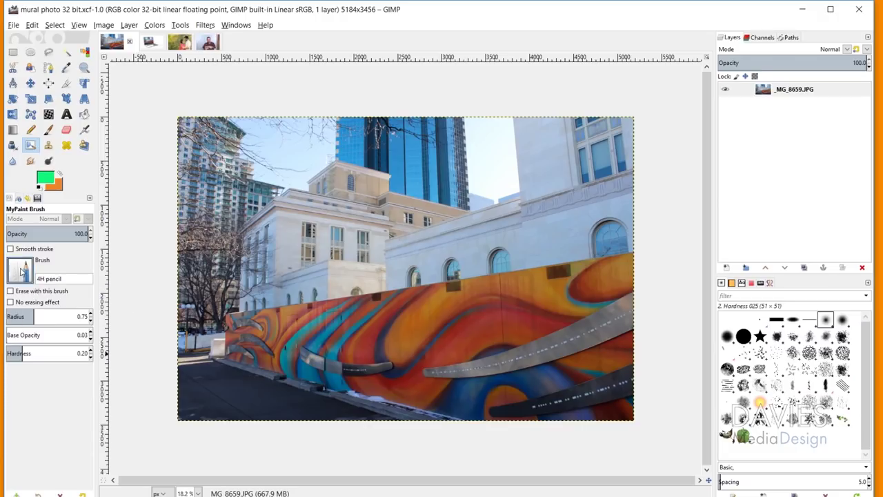
click(20, 270)
double_click(90, 414)
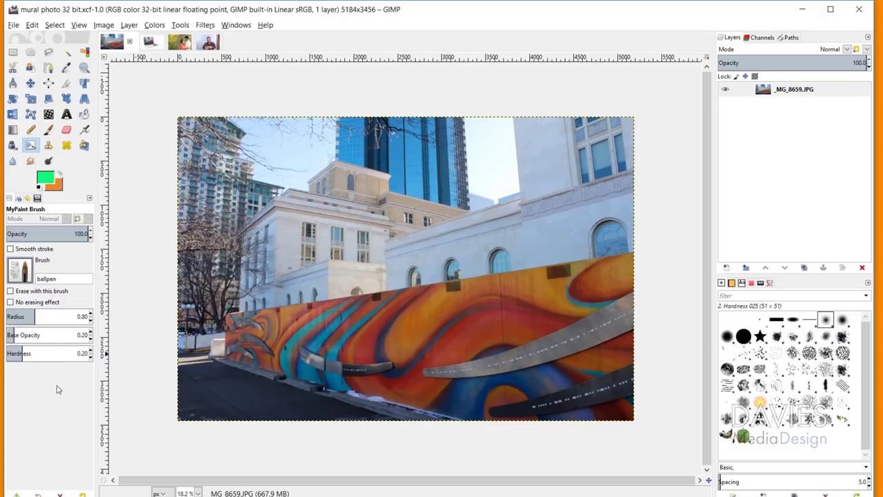
click(22, 272)
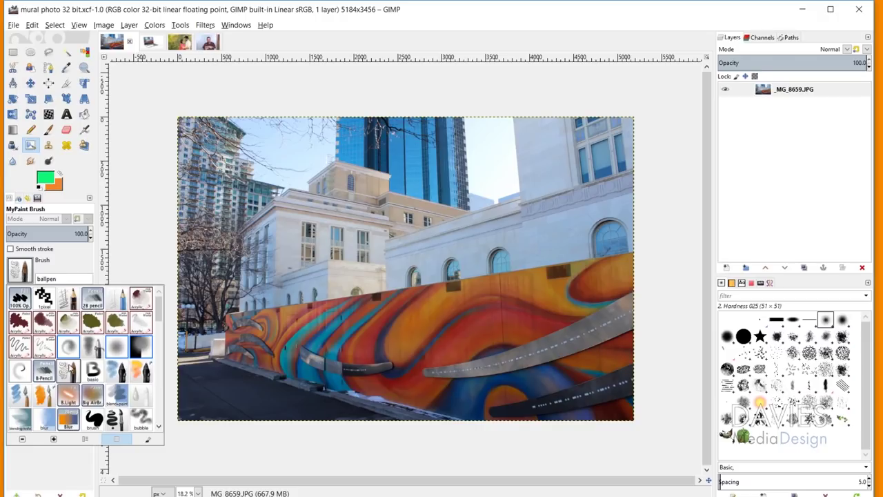
double_click(19, 354)
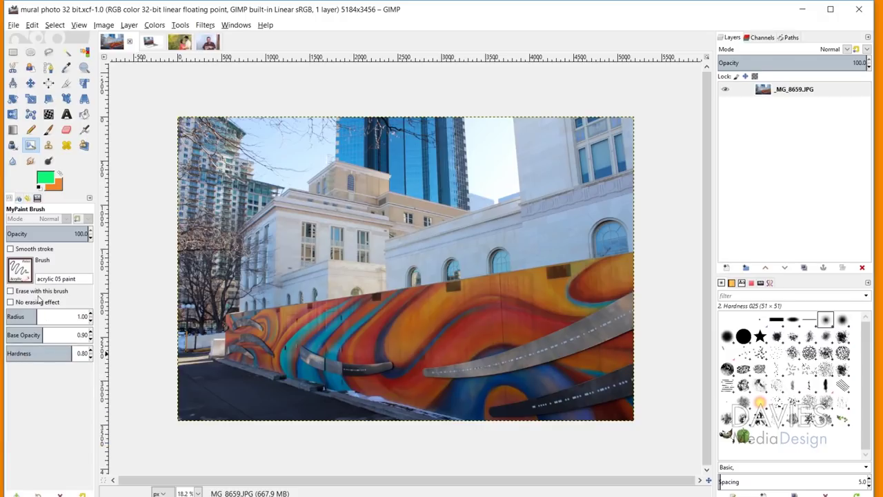
click(22, 272)
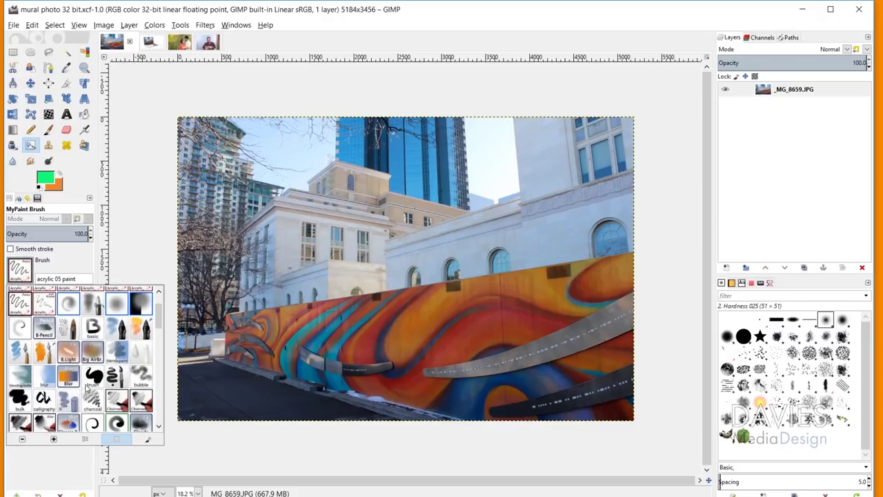
scroll(86, 388, down, 4)
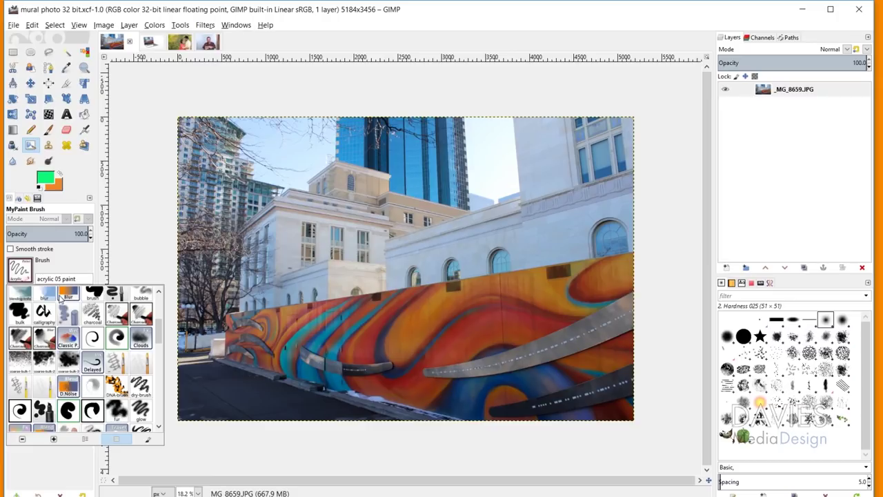
- Create a new image of 500 × 500 px
click(15, 26)
click(22, 37)
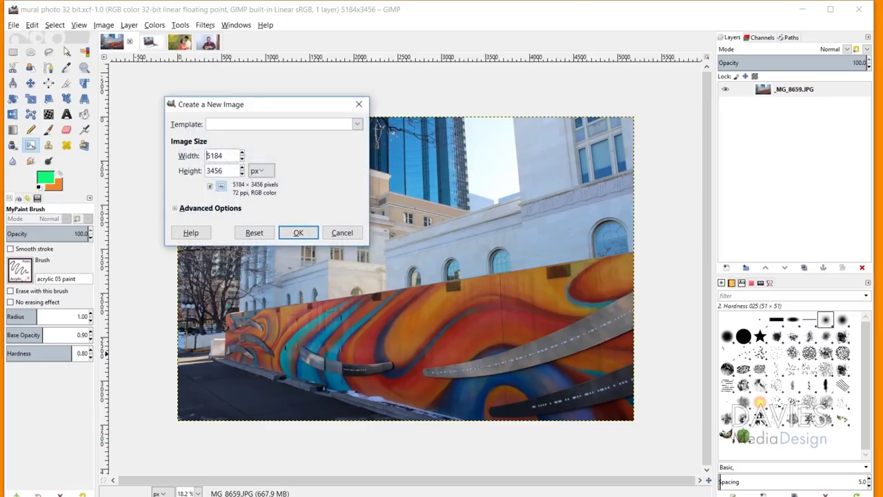
text(500)
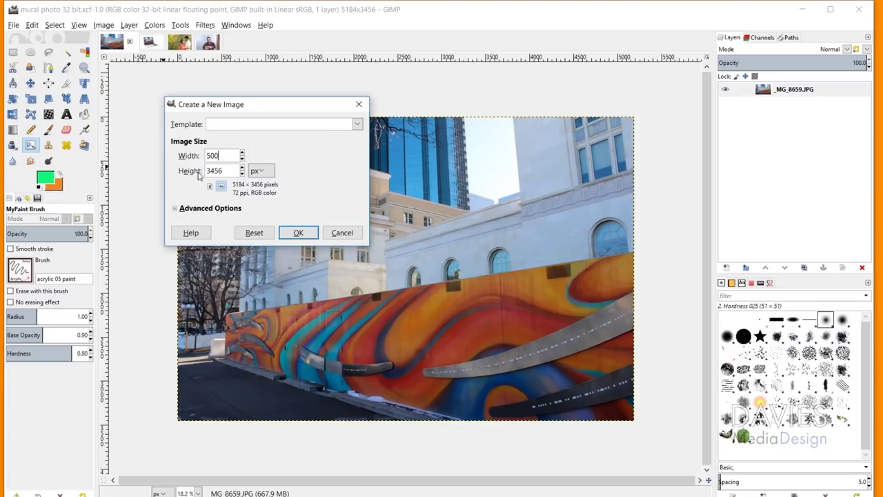
key(Tab)
click(297, 227)
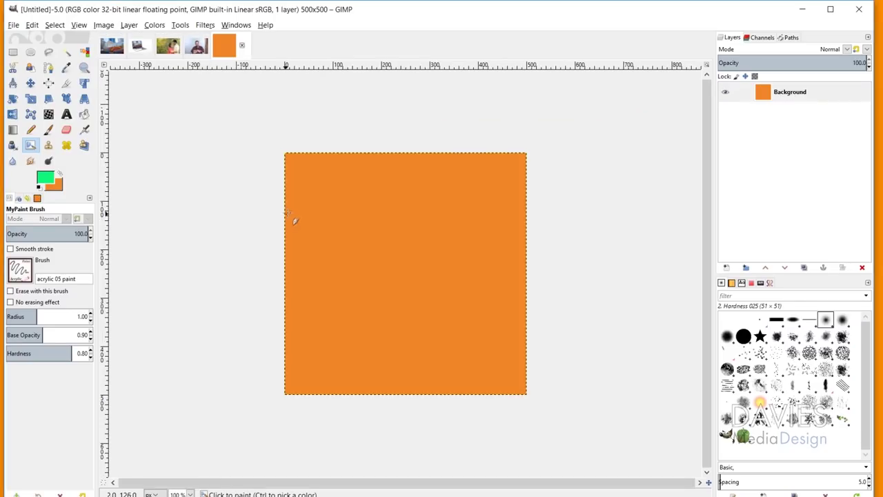
- Set the foreground colour to white (ffffff) and bucket-fill the new image's background with it
click(84, 115)
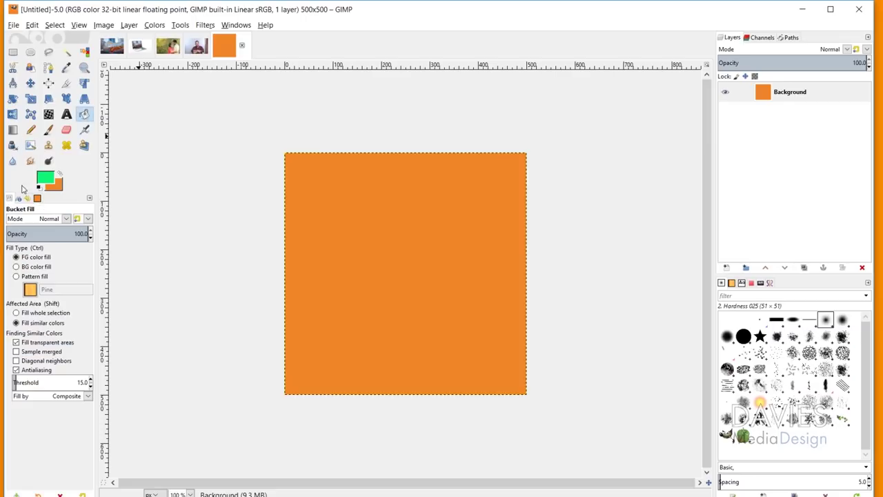
click(45, 178)
click(129, 236)
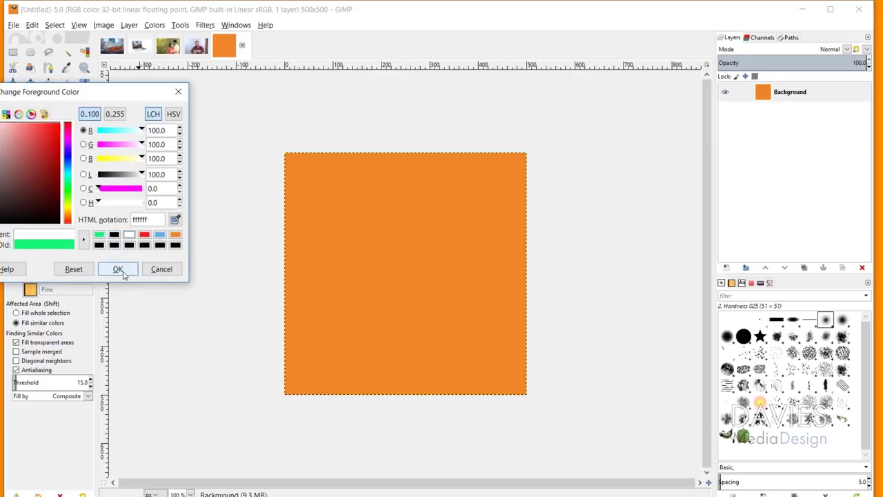
click(117, 269)
click(320, 240)
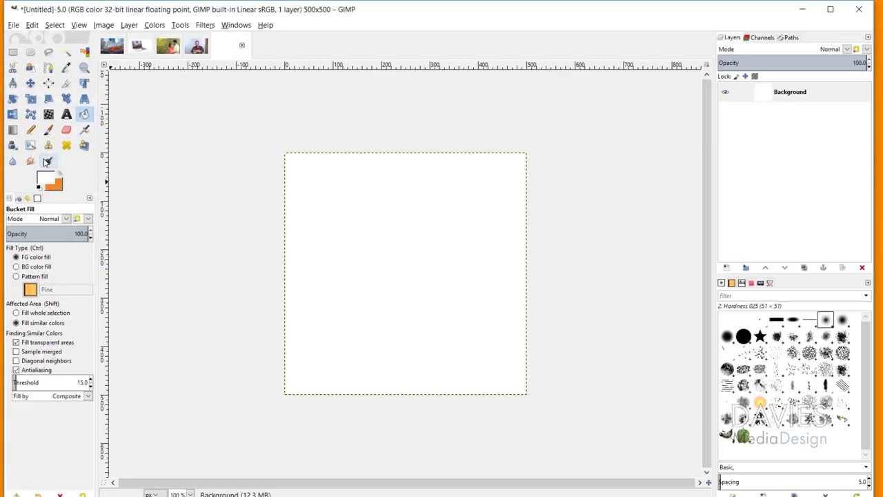
- Switch to the MyPaint Brush tool and set the foreground colour to black
click(31, 145)
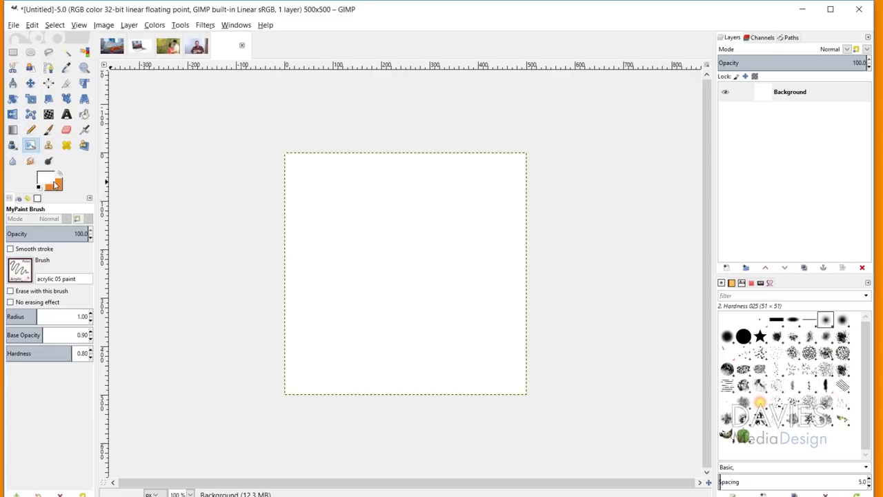
click(45, 179)
click(129, 236)
click(117, 269)
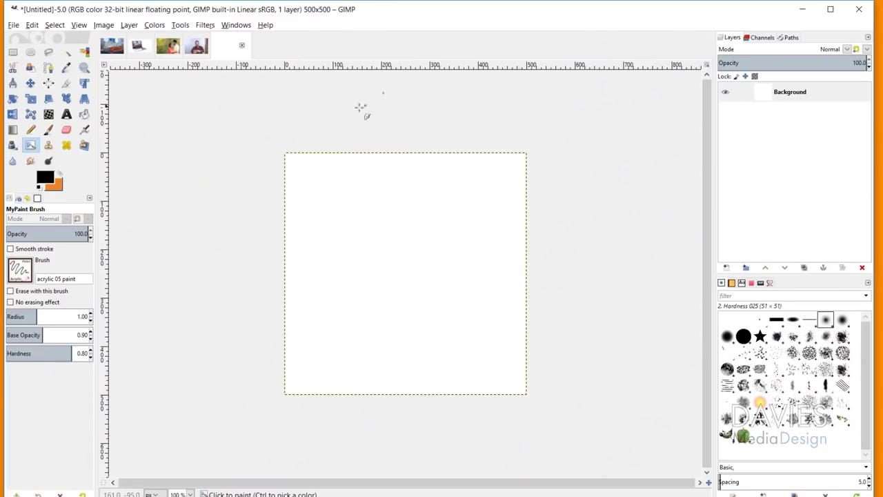
- Sketch light cross-hatching in the canvas's upper-left area with the 4H pencil brush at radius 0.95
click(23, 270)
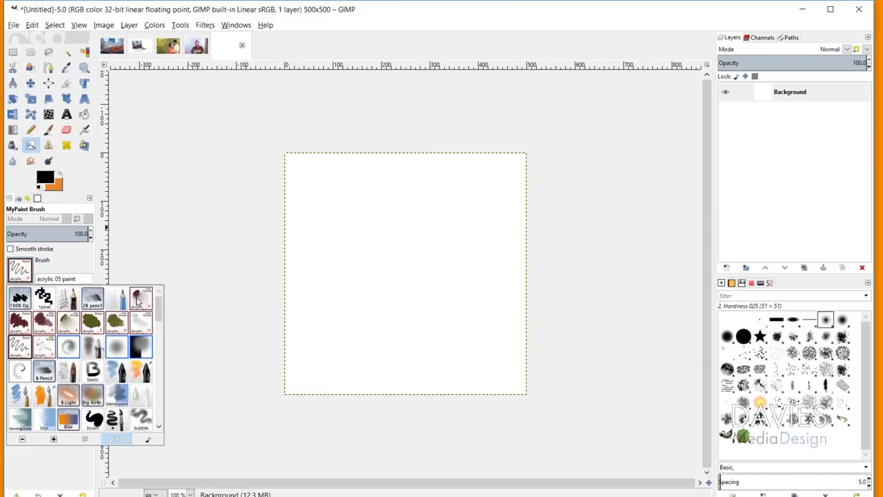
click(114, 300)
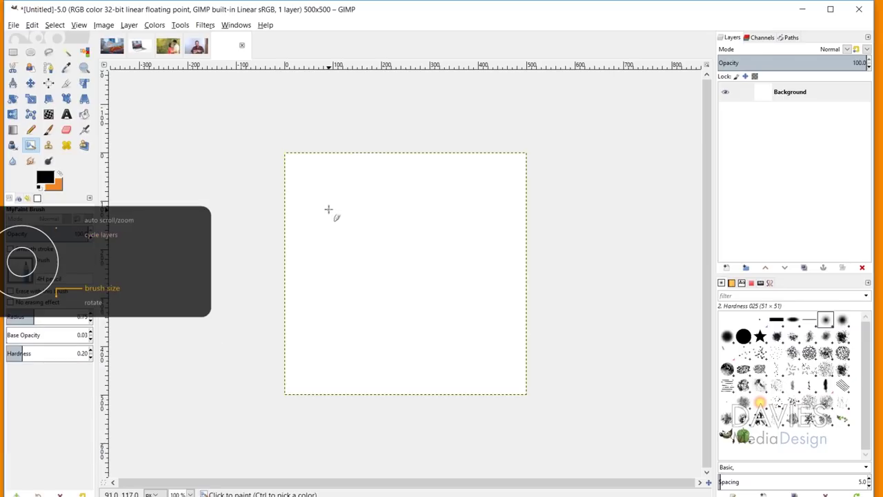
key(bracketright)
key(bracketright)
key(bracketright)
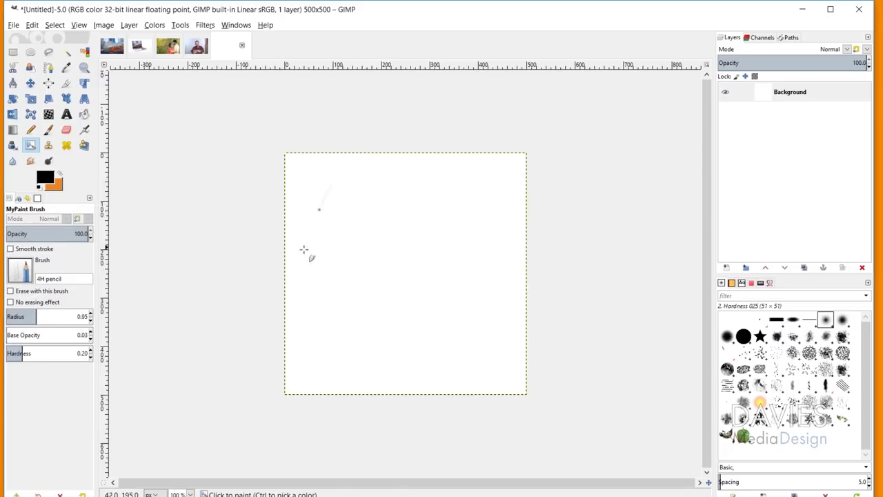
mouse_move(304, 250)
mouse_down()
mouse_move(335, 189)
mouse_move(335, 213)
mouse_up()
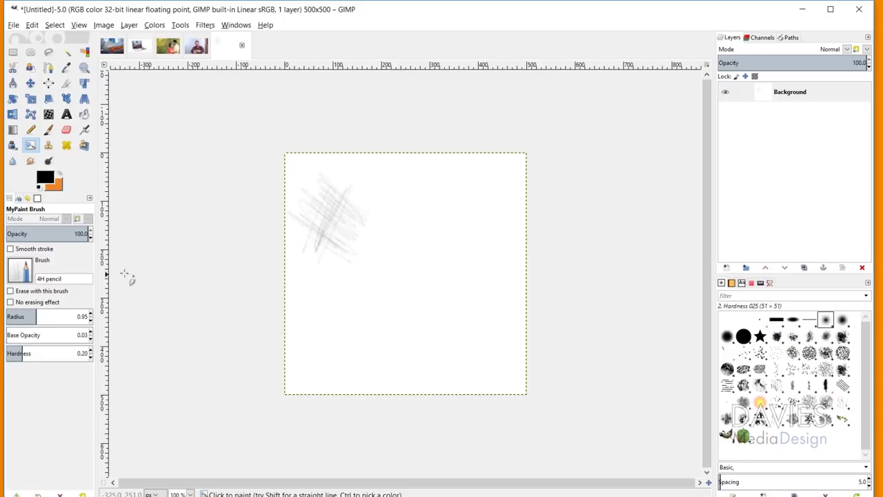
- Draw a looping scribble with the acrylic 05 paint brush, running diagonally through the middle of the canvas
click(20, 271)
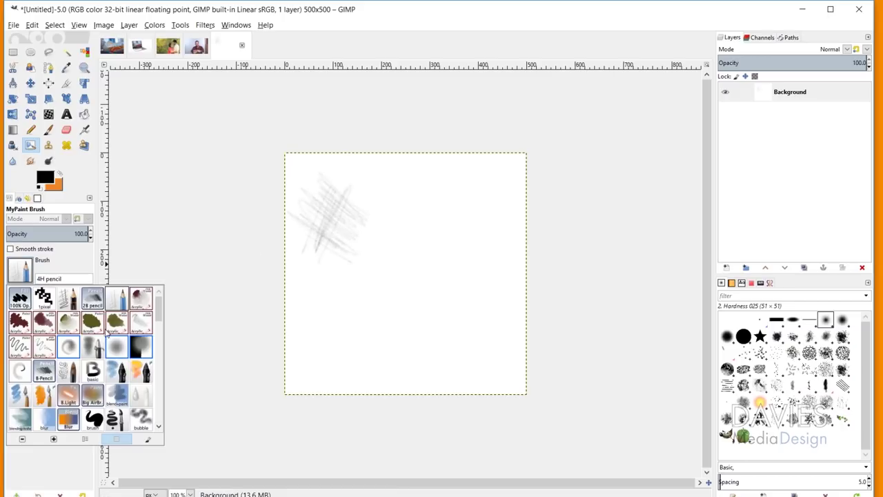
click(21, 346)
mouse_move(316, 295)
mouse_down()
mouse_move(347, 262)
mouse_move(380, 266)
mouse_move(406, 246)
mouse_move(424, 196)
mouse_move(382, 306)
mouse_move(376, 258)
mouse_up()
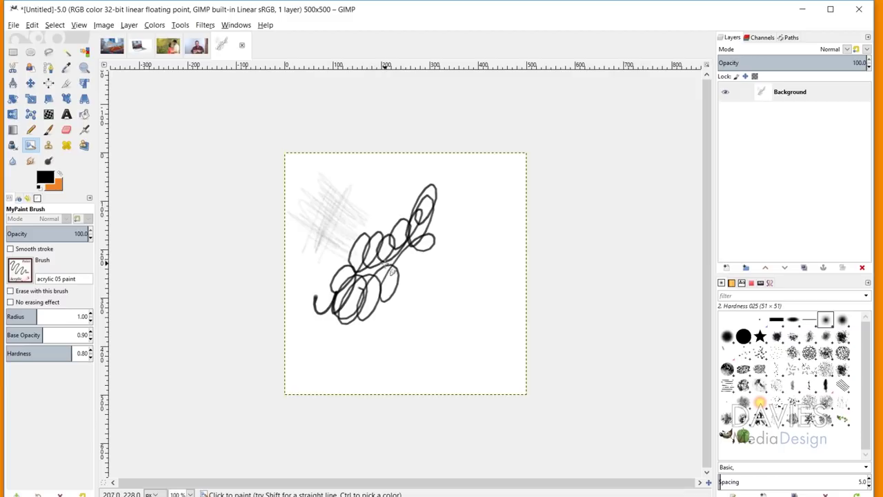
- Paint two broad zigzag strokes down the right half of the canvas with the knife brush
click(22, 271)
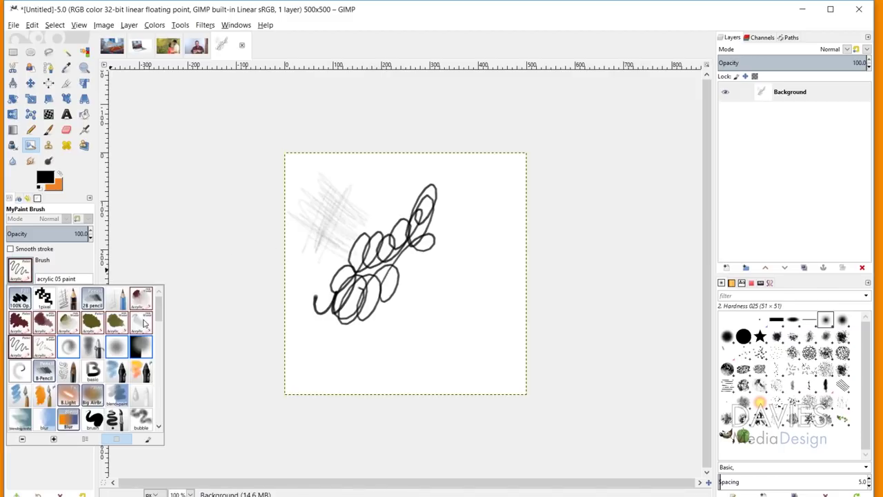
scroll(138, 331, down, 5)
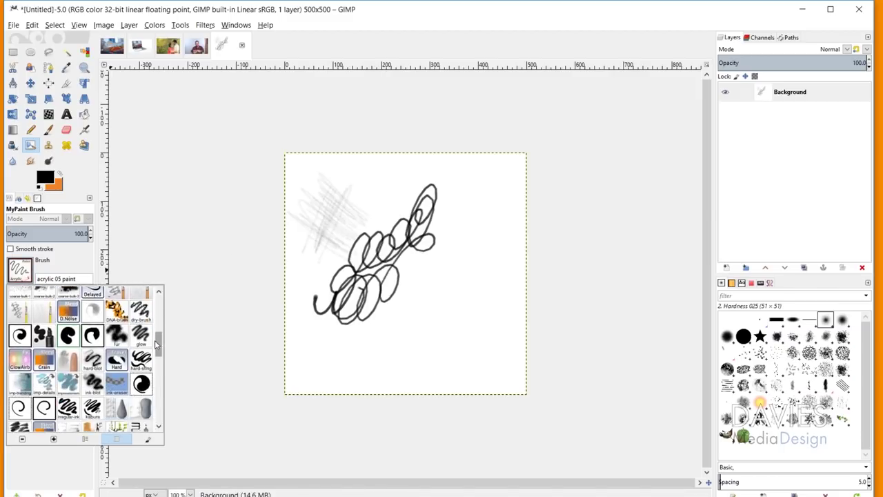
click(44, 336)
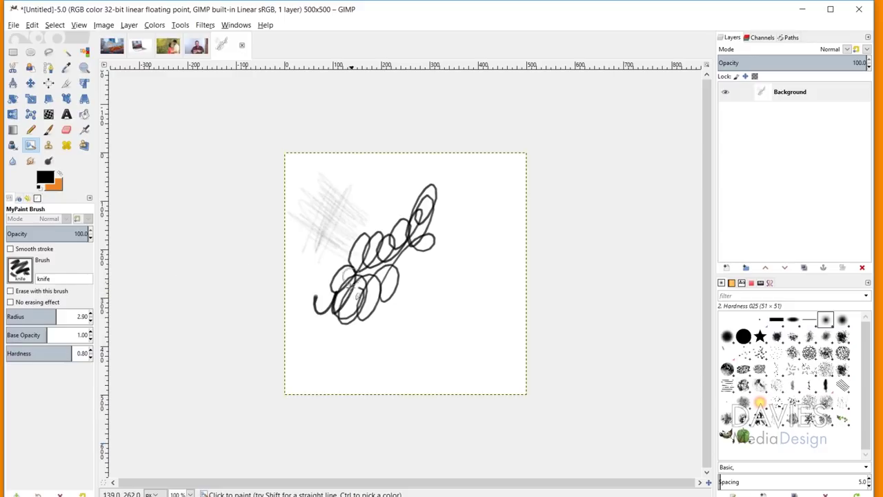
mouse_move(422, 278)
mouse_down()
mouse_move(467, 296)
mouse_move(477, 374)
mouse_up()
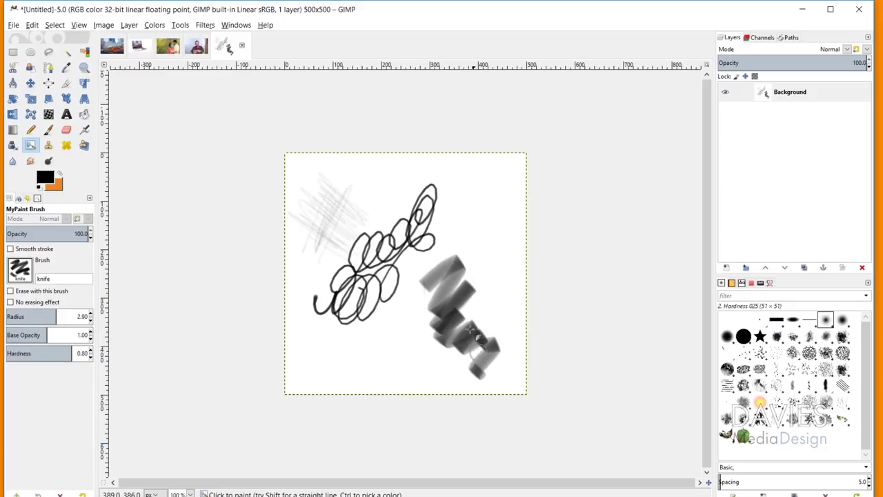
mouse_move(440, 177)
mouse_down()
mouse_move(478, 205)
mouse_move(497, 242)
mouse_move(491, 307)
mouse_up()
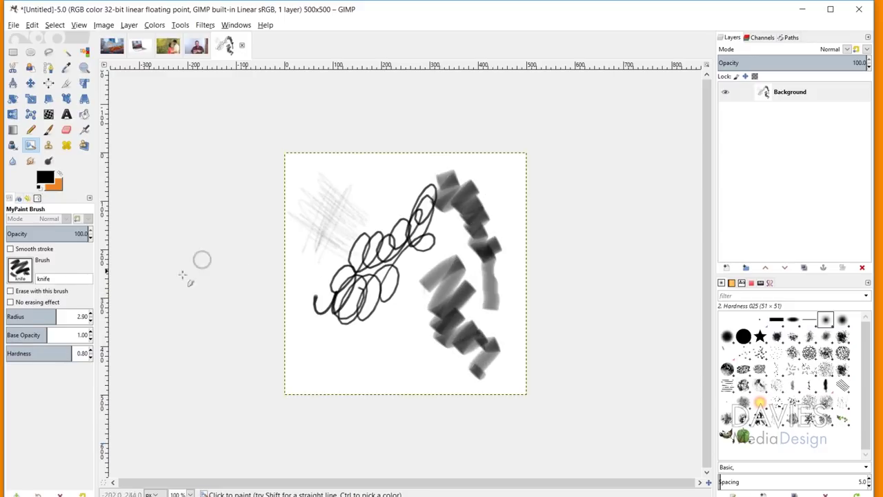
- Smudge the pencil, acrylic and knife strokes together across the centre of the canvas with the Dirty Noise brush
click(19, 269)
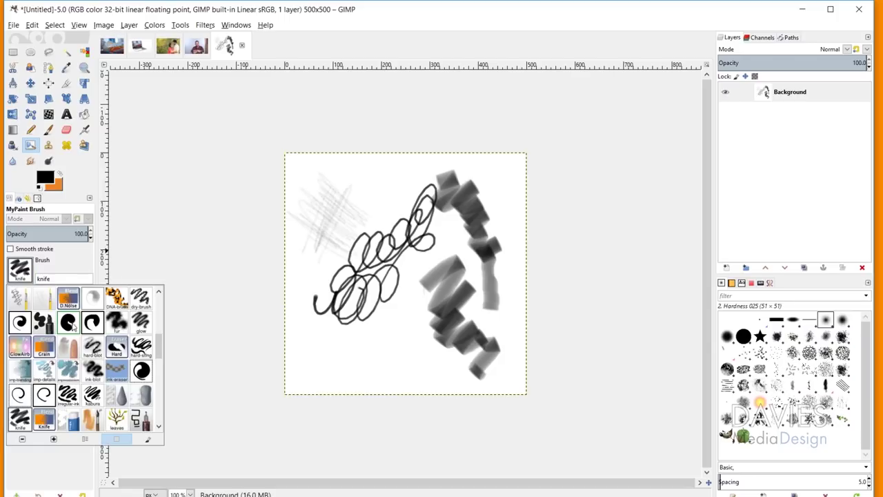
drag(159, 347, 159, 330)
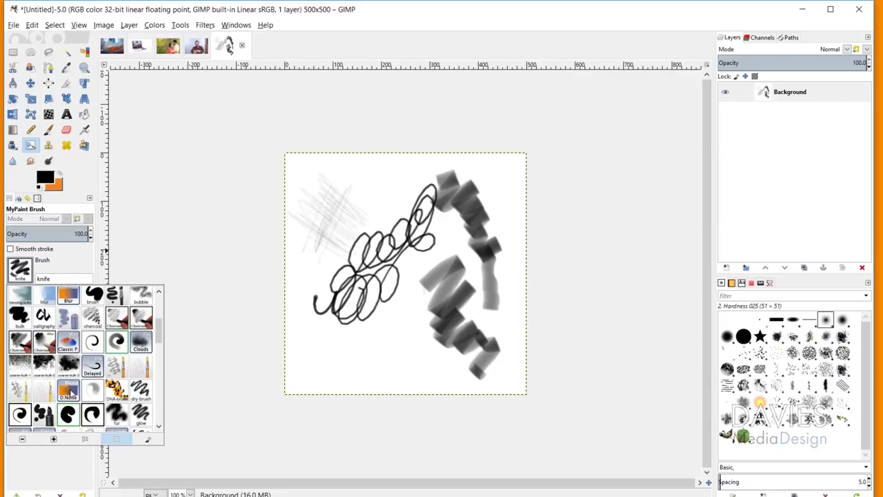
click(72, 391)
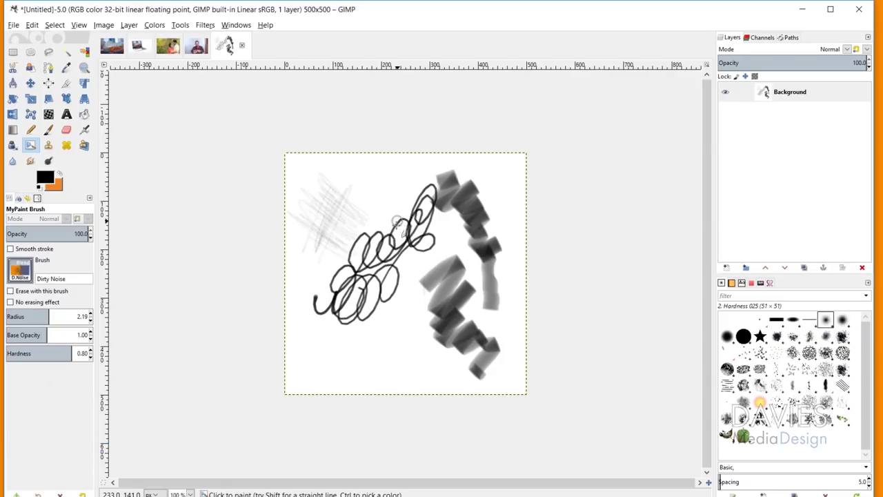
mouse_move(404, 219)
mouse_down()
mouse_move(363, 241)
mouse_move(366, 218)
mouse_move(345, 220)
mouse_move(347, 185)
mouse_move(324, 196)
mouse_up()
mouse_move(413, 223)
mouse_down()
mouse_move(452, 214)
mouse_move(465, 248)
mouse_move(423, 305)
mouse_move(426, 328)
mouse_move(459, 358)
mouse_move(476, 352)
mouse_move(442, 361)
mouse_move(422, 304)
mouse_move(411, 214)
mouse_up()
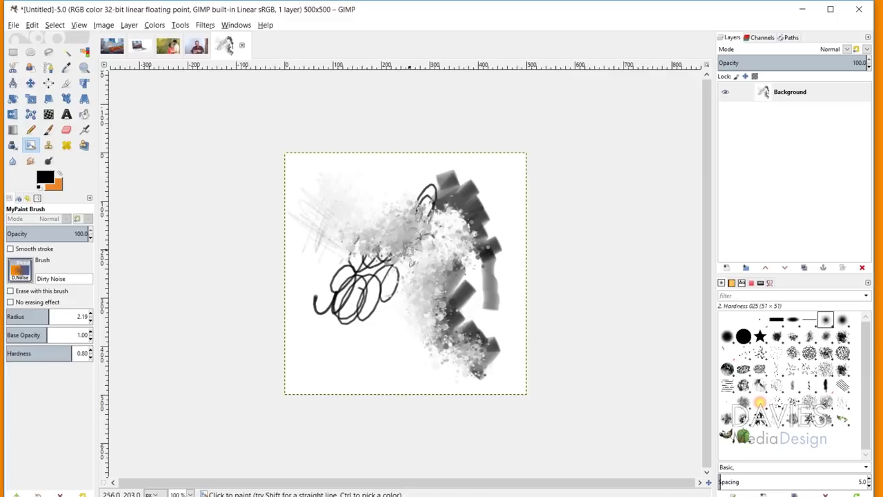
- Blur the painted strokes across the middle of the canvas with the Blur Fast brush
click(20, 269)
scroll(159, 324, down, 5)
scroll(159, 325, up, 4)
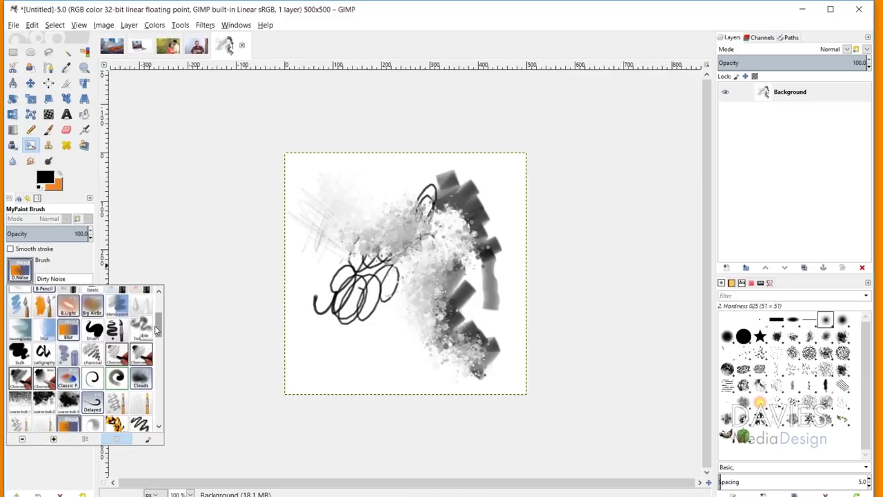
click(65, 308)
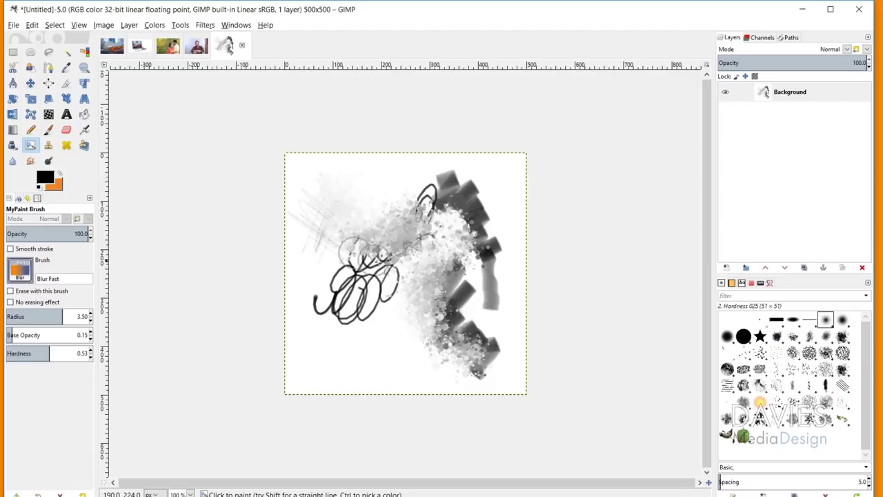
mouse_move(351, 243)
mouse_down()
mouse_move(396, 267)
mouse_move(394, 284)
mouse_move(418, 288)
mouse_move(423, 320)
mouse_move(400, 282)
mouse_move(404, 269)
mouse_move(425, 338)
mouse_move(463, 361)
mouse_move(473, 253)
mouse_up()
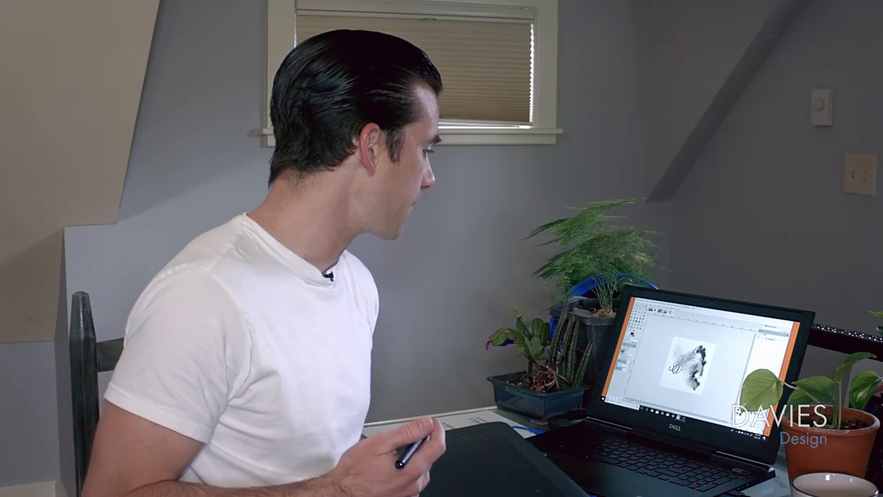